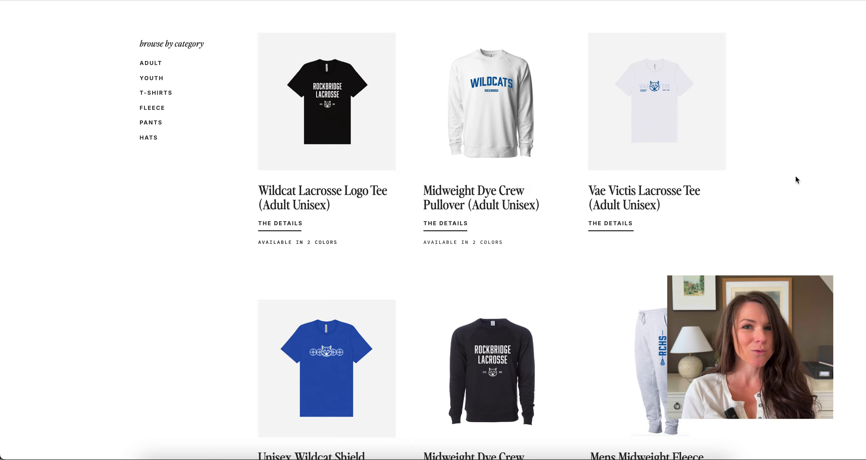
scroll(783, 140, "down", 13)
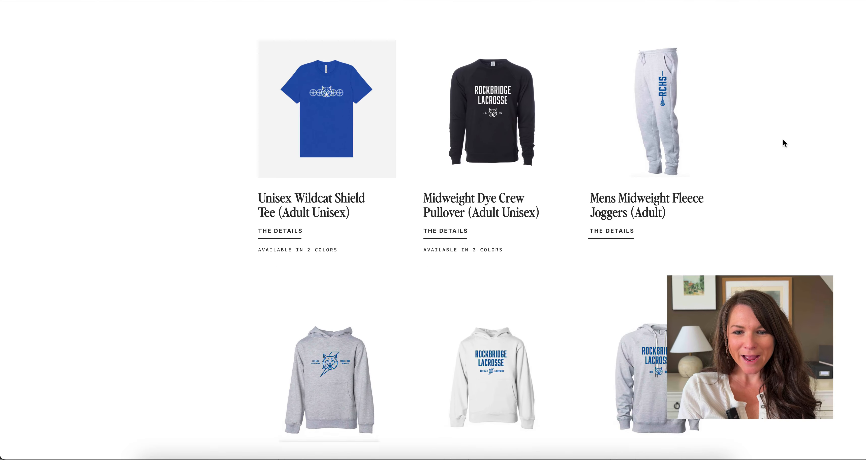
scroll(783, 139, "down", 5)
scroll(784, 140, "up", 20)
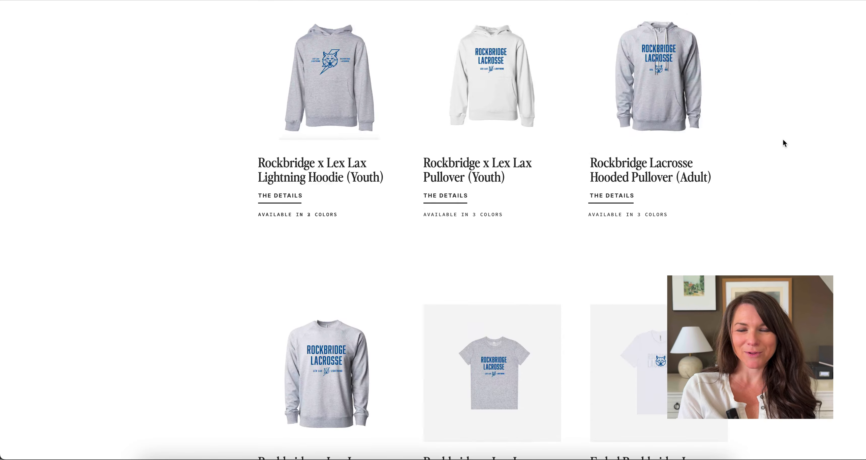
scroll(783, 143, "up", 2)
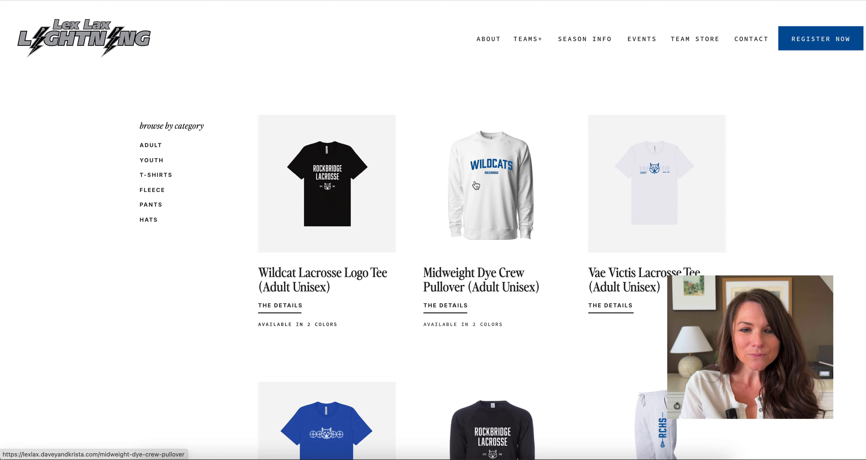
Step: Open the Wildcat Lacrosse Logo Tee, choose color Black and size M, and add it to the cart
left_click(337, 195)
scroll(337, 196, "down", 2)
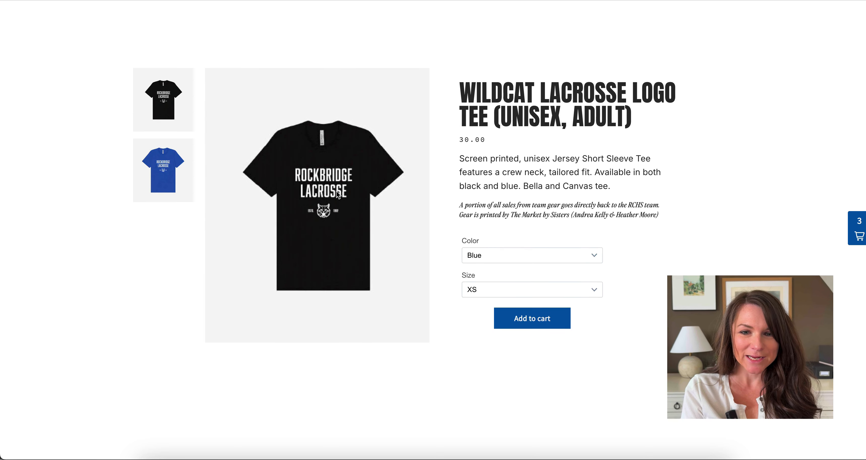
left_click(495, 248)
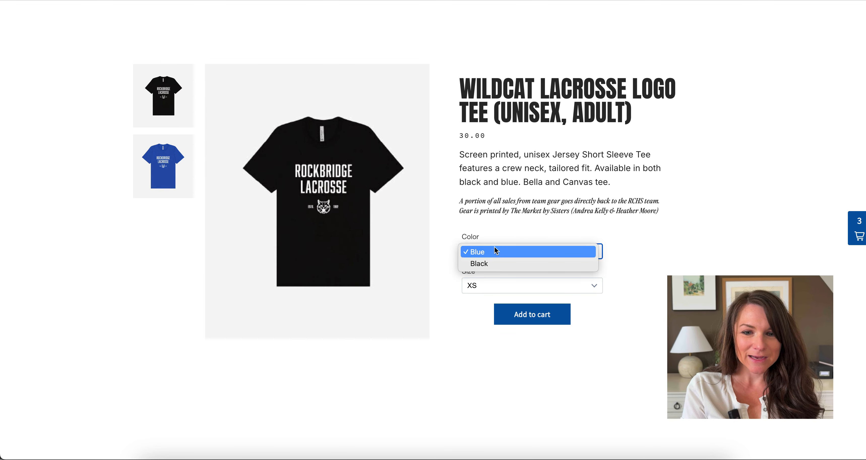
left_click(493, 263)
left_click(495, 288)
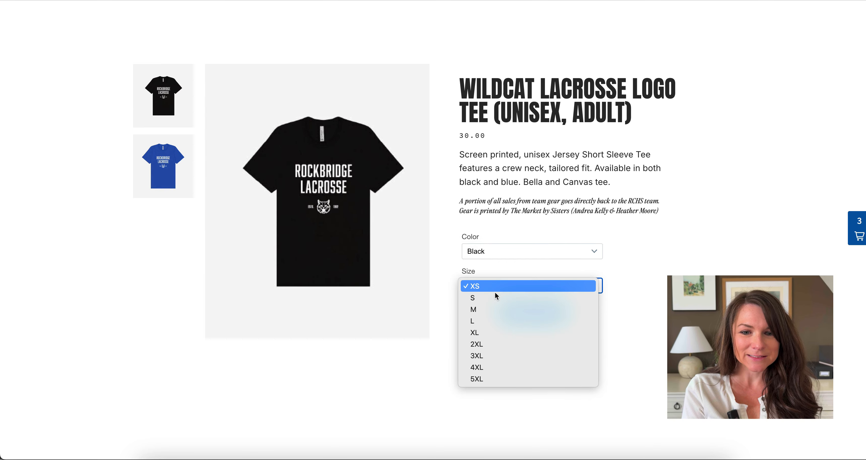
left_click(497, 308)
left_click(532, 314)
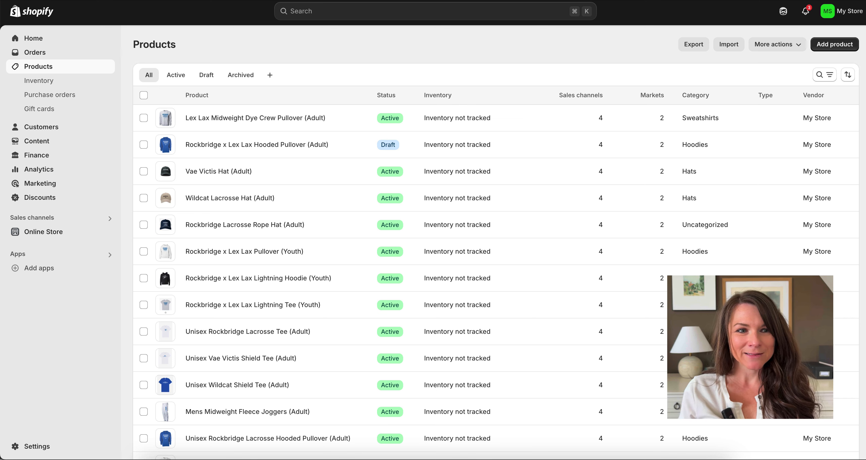
scroll(486, 158, "down", 1)
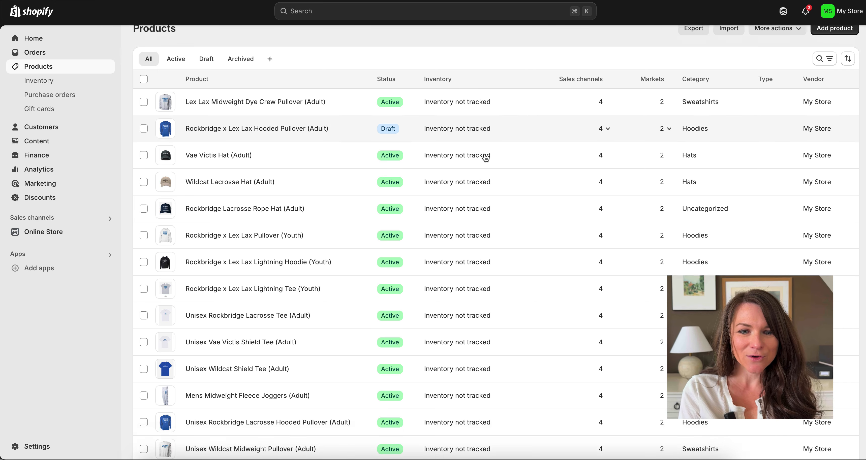
scroll(486, 158, "down", 5)
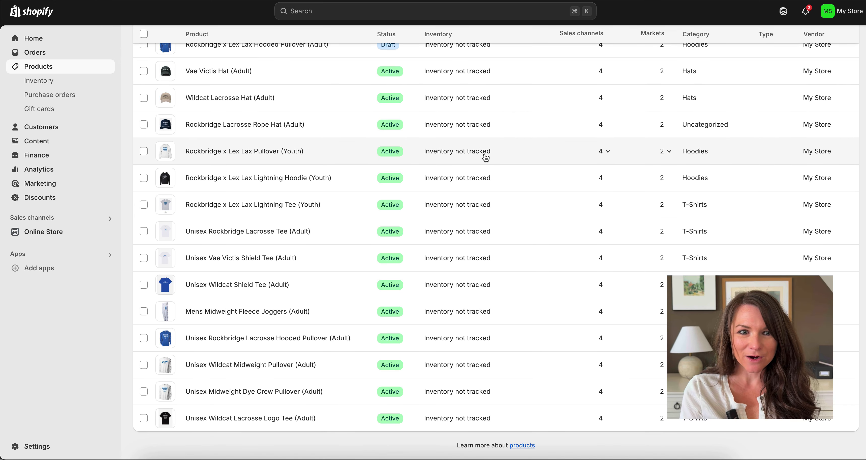
scroll(486, 158, "up", 10)
left_click(247, 305)
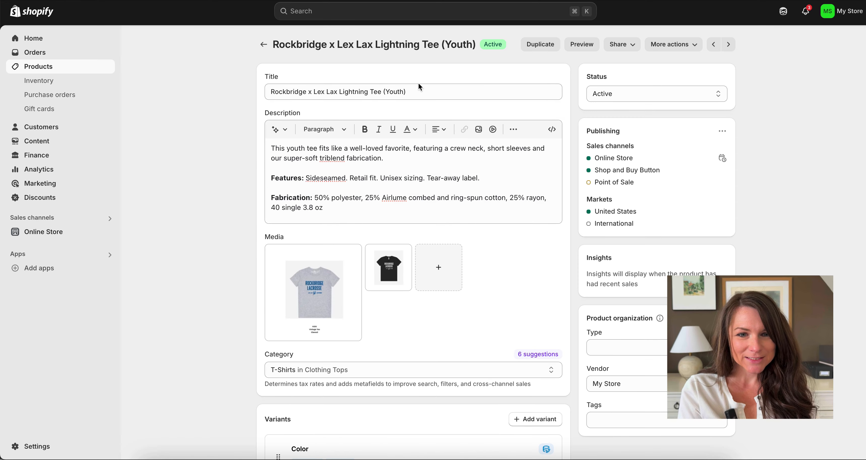
scroll(420, 87, "down", 1)
scroll(398, 155, "down", 2)
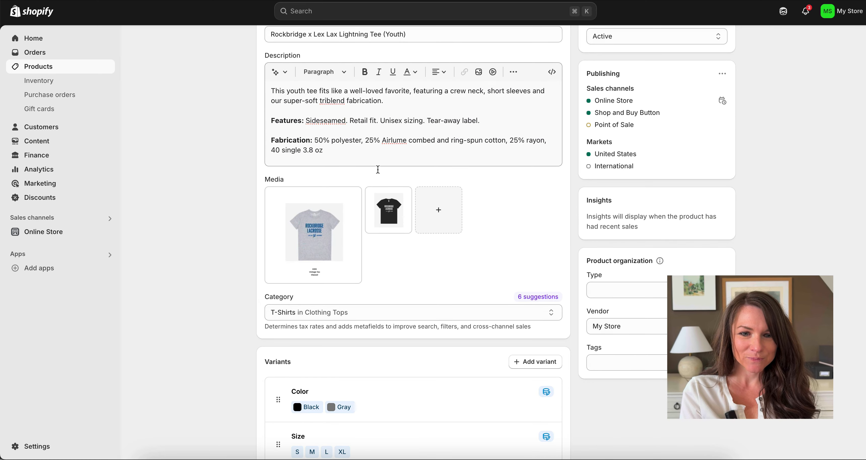
scroll(443, 191, "down", 5)
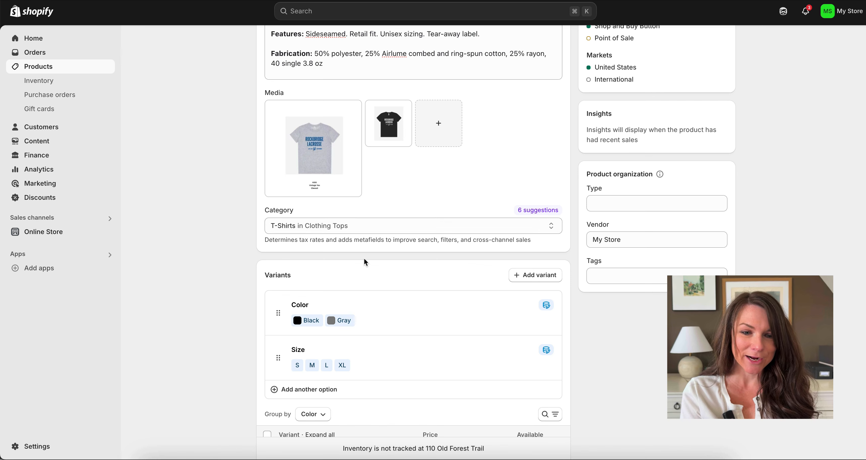
scroll(364, 259, "down", 3)
scroll(323, 269, "down", 3)
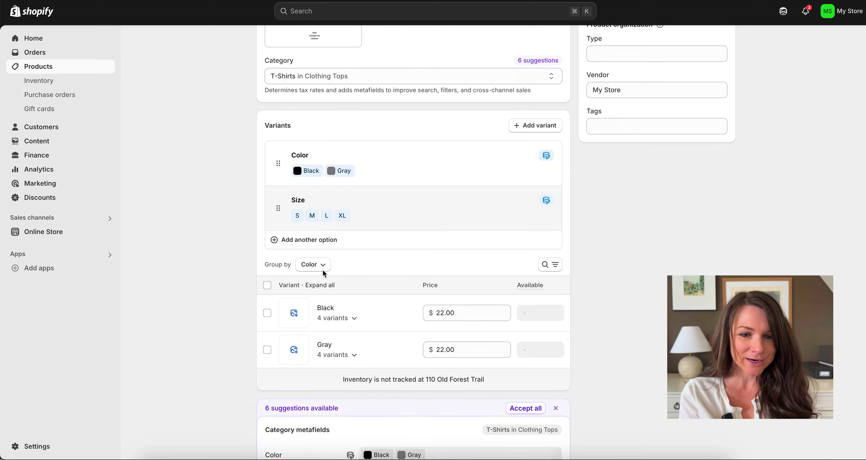
scroll(324, 274, "down", 9)
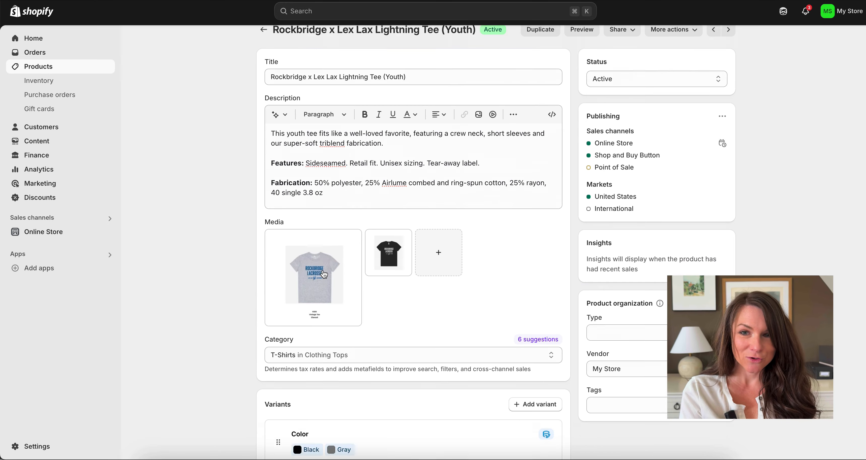
scroll(324, 274, "up", 1)
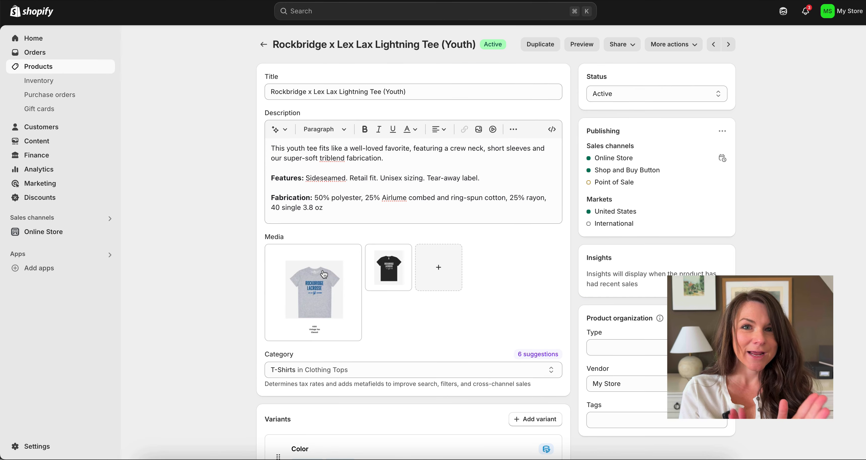
mouse_move(323, 275)
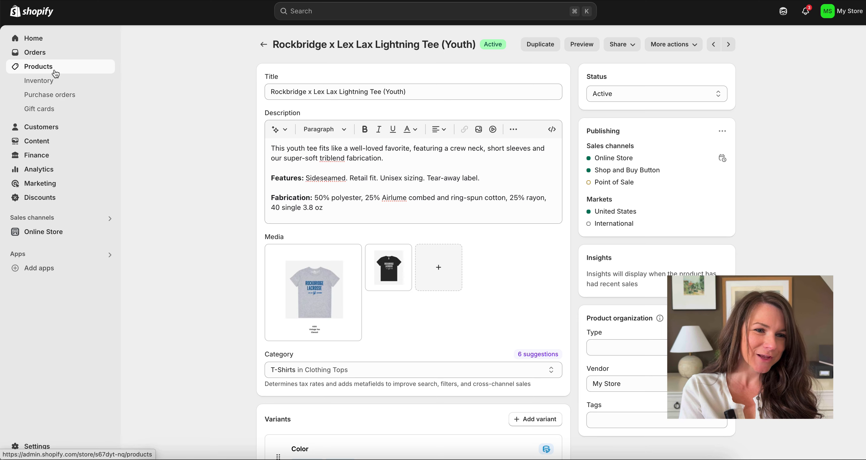
left_click(55, 72)
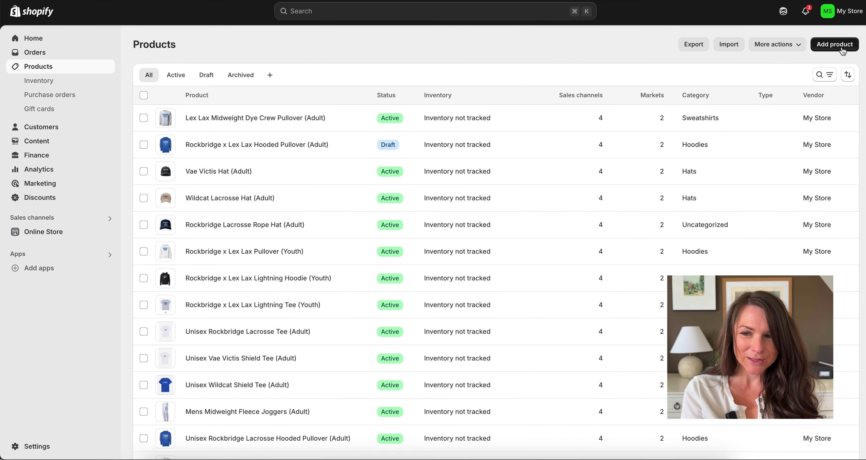
Step: Start a new product titled 'Lex Lax Short Sleeve Tee Shirt'
left_click(834, 46)
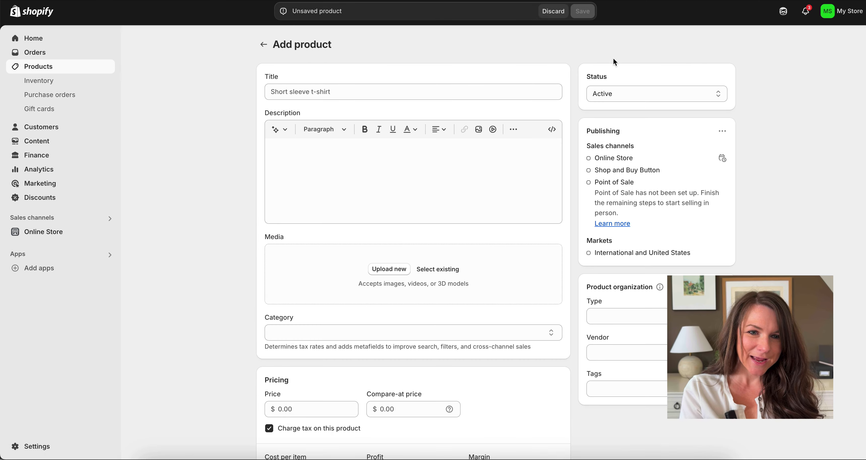
left_click(408, 91)
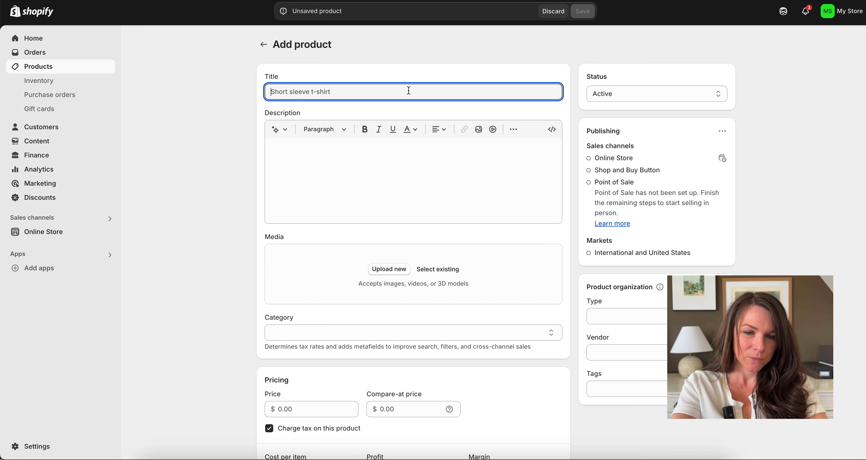
type("Lex Lax S")
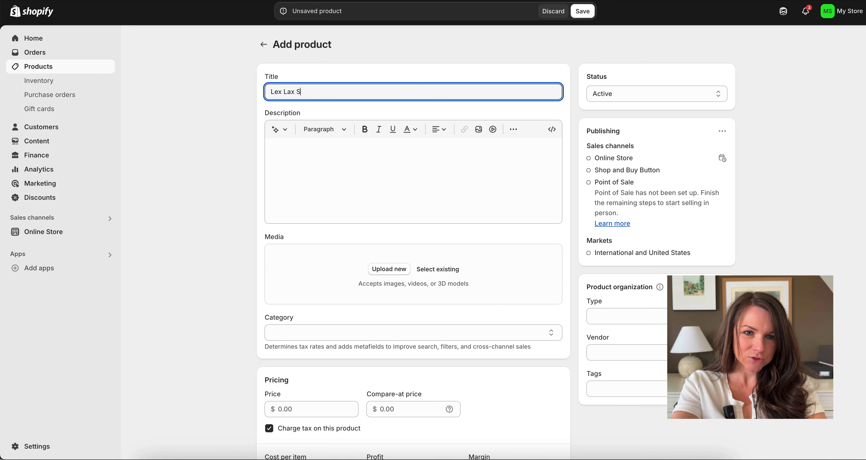
type("hort Sleeve")
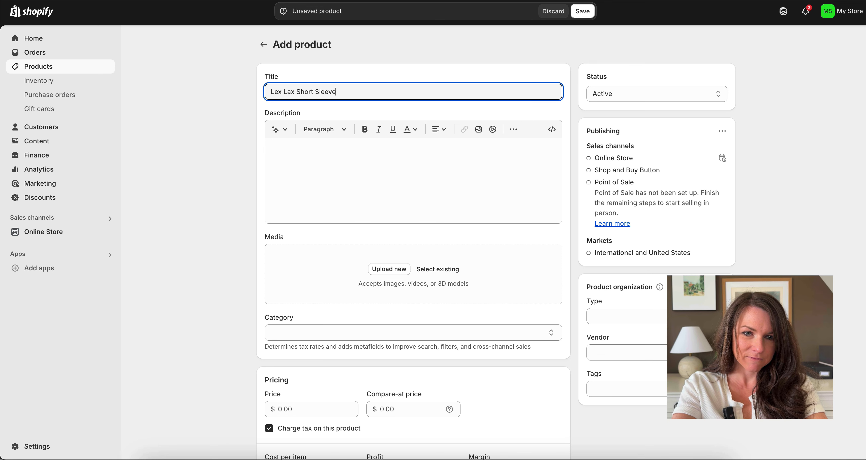
type(" Tee Shirt")
Step: Enter 'Add description' as the product's description text
left_click(404, 171)
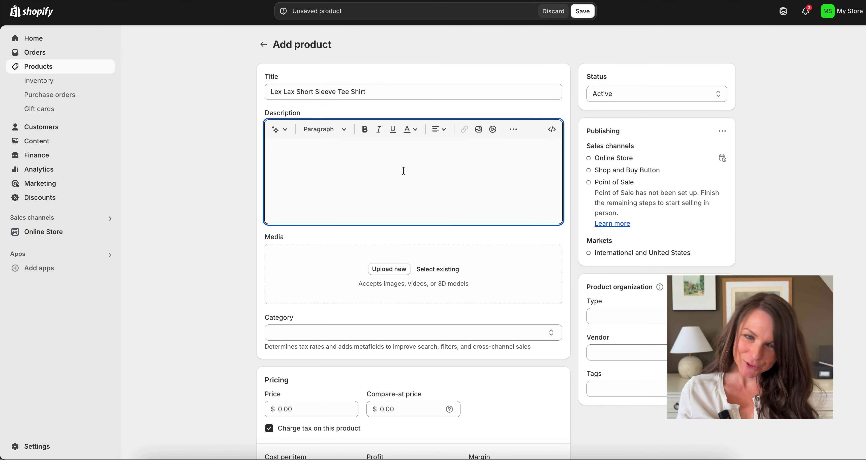
type("A")
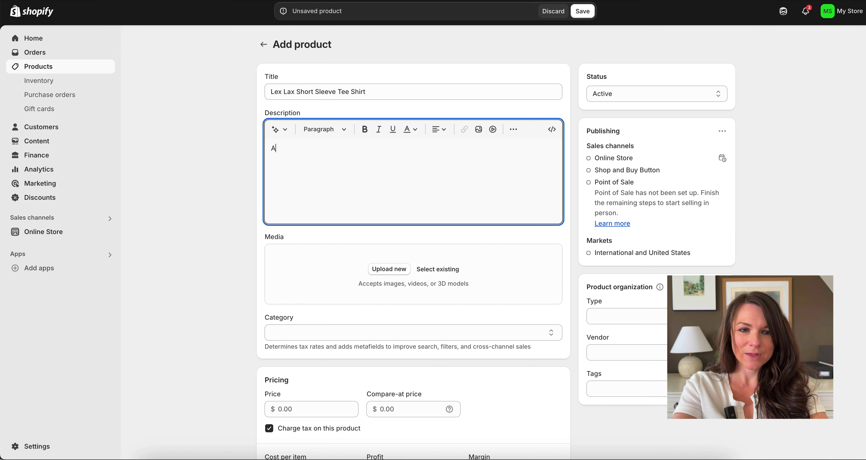
type("dd Your description")
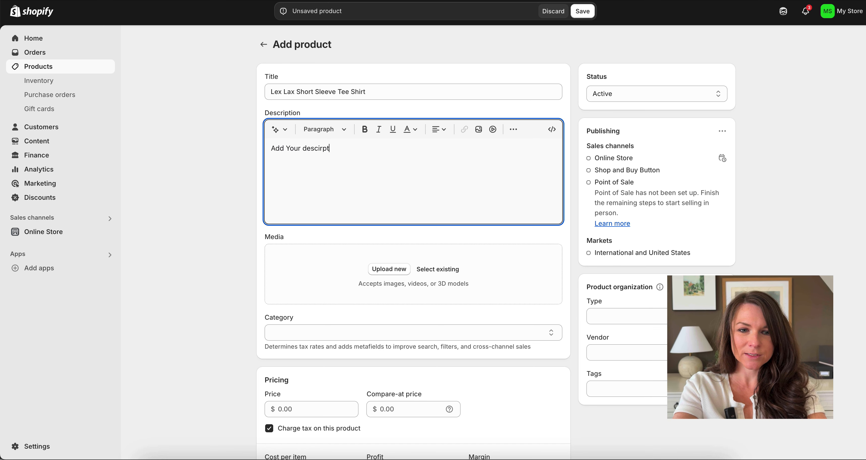
key("alt+shift+Left")
key("alt+shift+Left")
key("alt+shift+Left")
type("Add description")
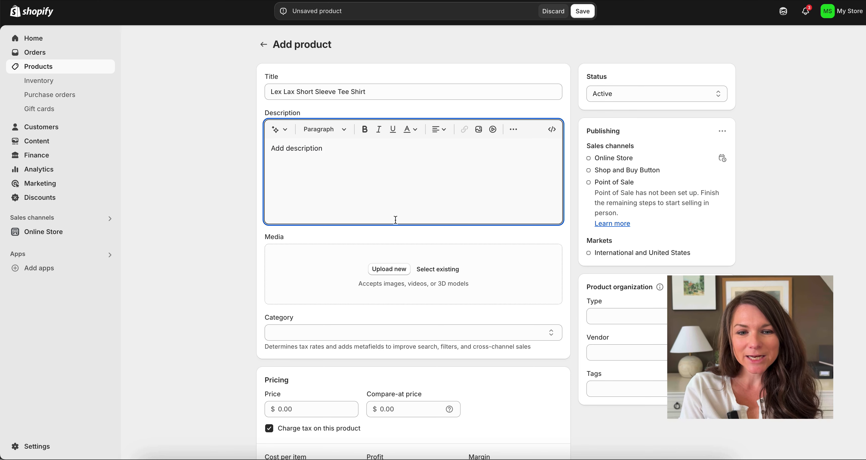
Step: Upload the images 2.png and 3.png as the tee shirt's product media
left_click(396, 276)
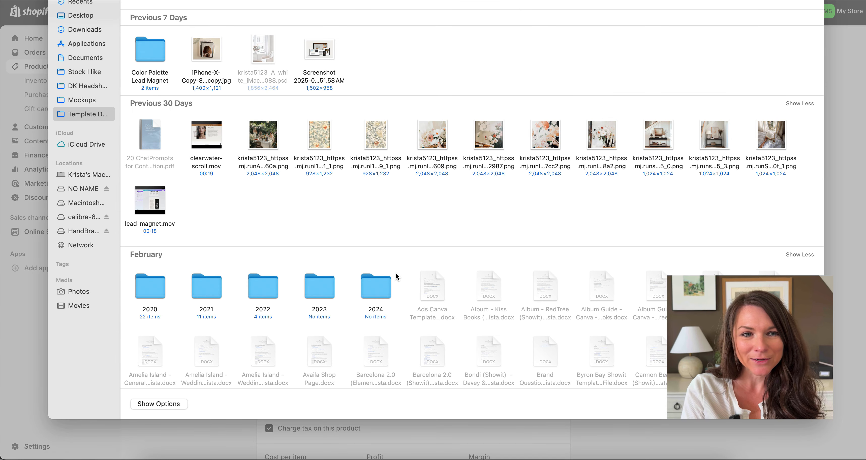
left_click(320, 50)
left_click(263, 54, "shift")
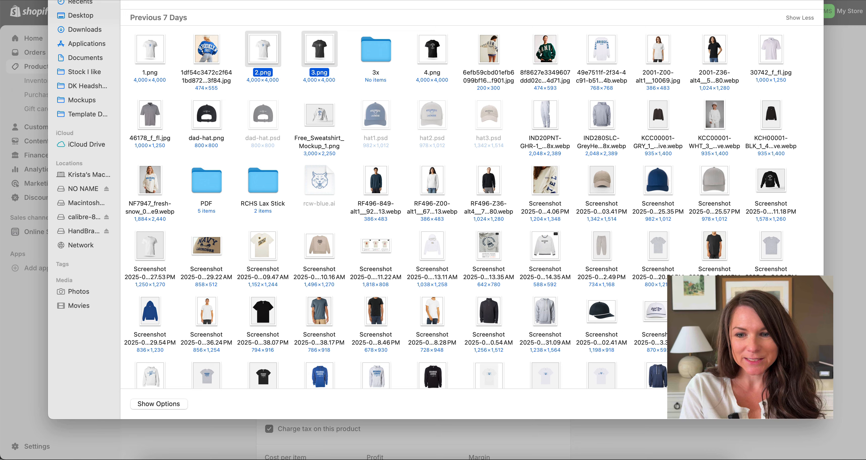
key("Return")
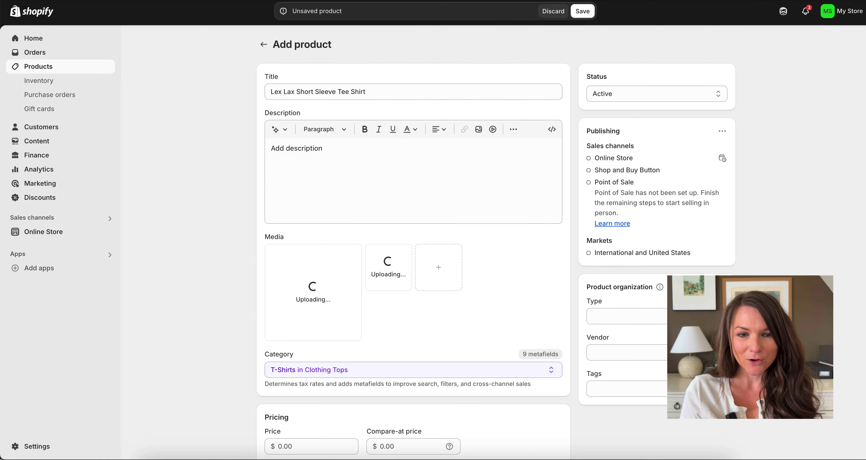
scroll(452, 298, "down", 2)
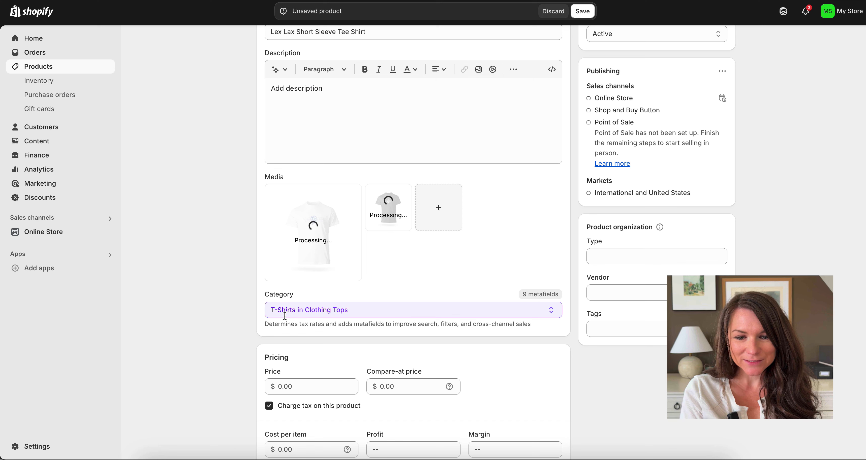
Step: Set the tee shirt's price to 25 and its cost per item to 20
scroll(285, 317, "down", 4)
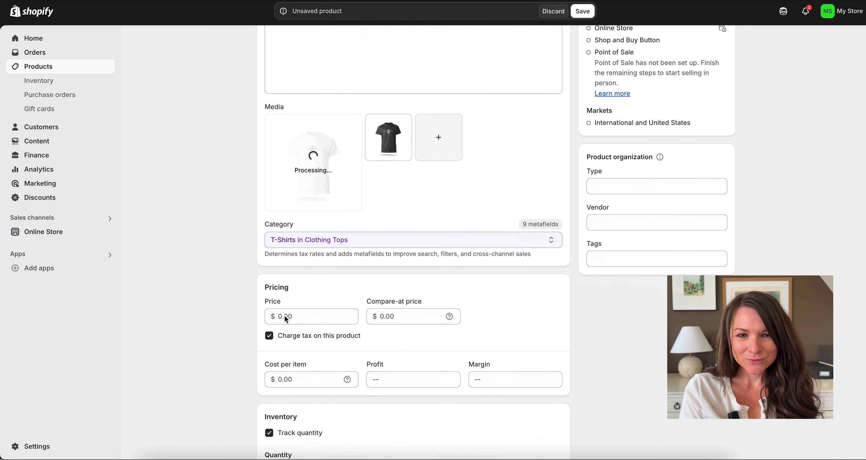
scroll(284, 316, "down", 1)
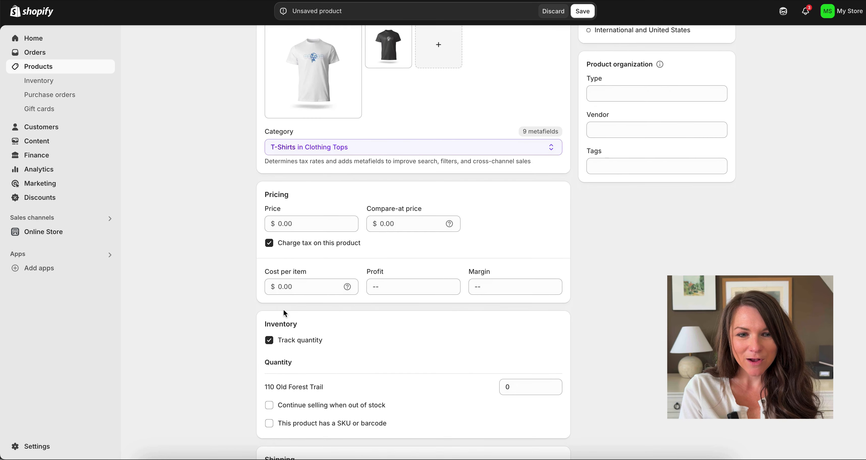
left_click(299, 223)
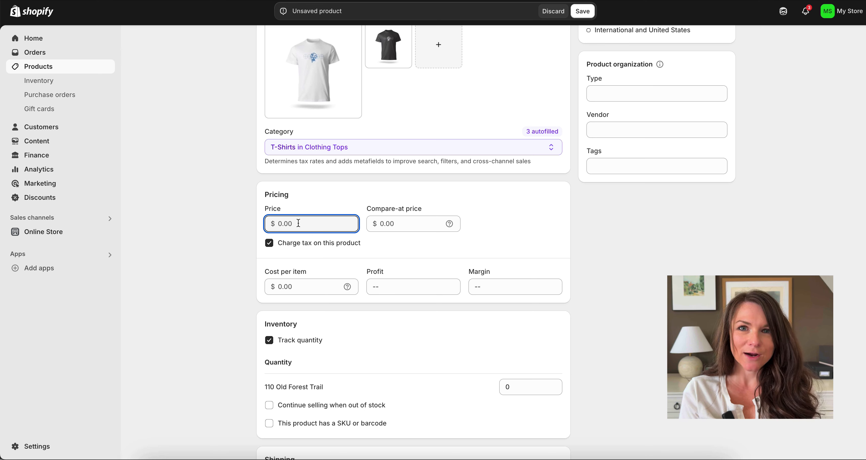
type("25")
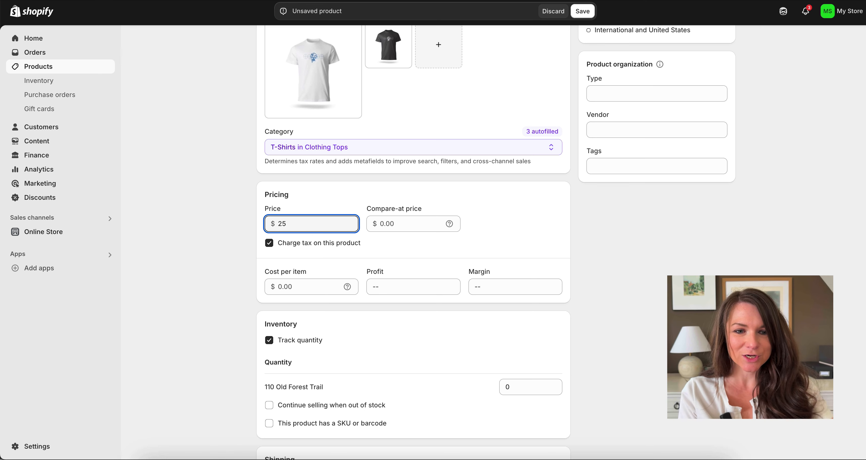
left_click(296, 285)
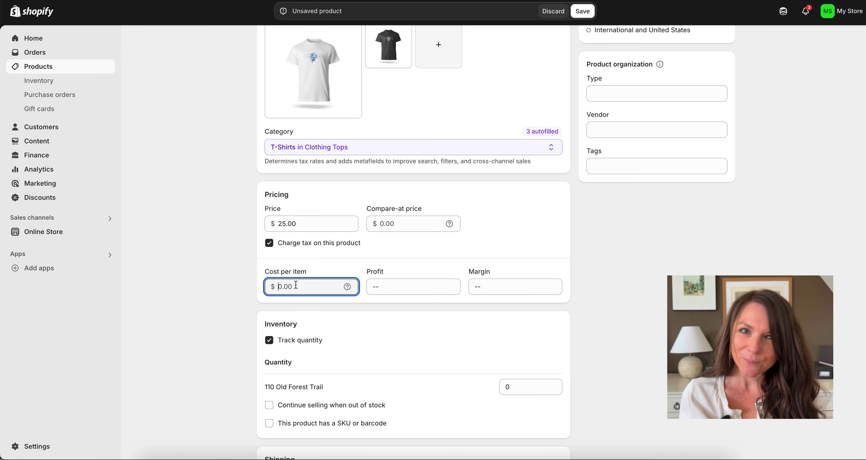
type("20")
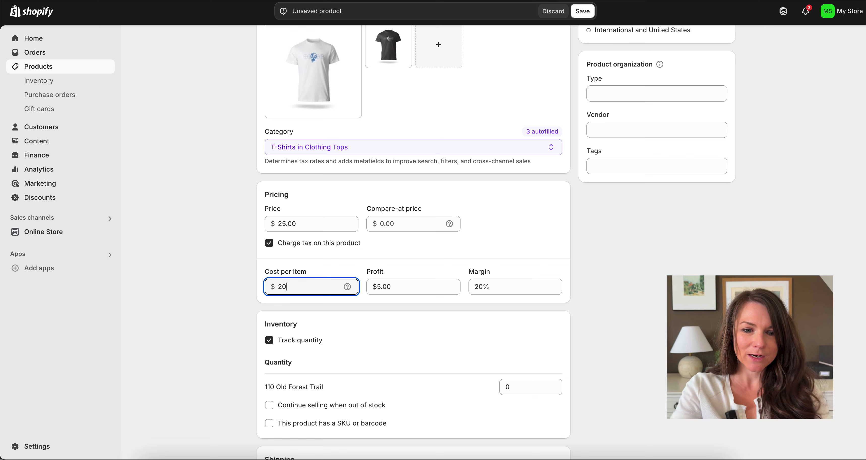
left_click(373, 287)
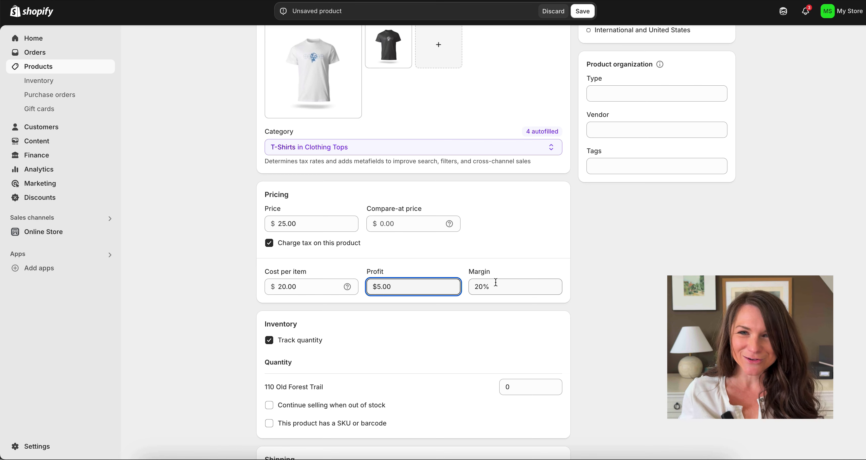
Step: Turn off Track quantity in the Inventory section
scroll(496, 282, "down", 3)
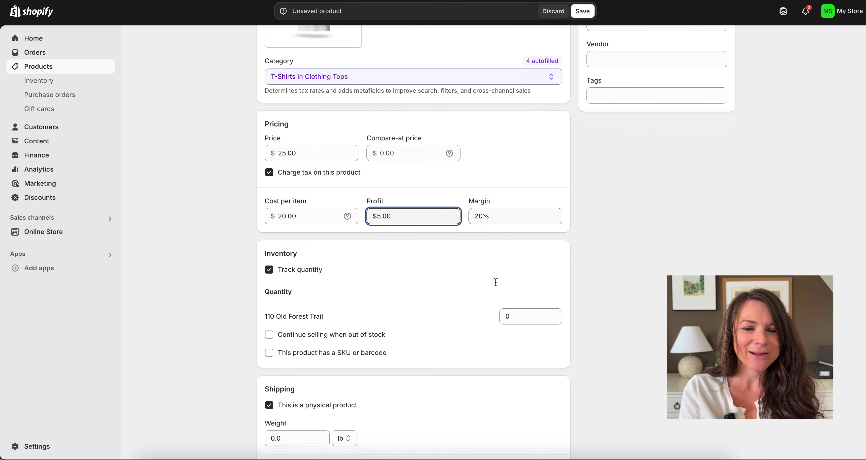
left_click(298, 261)
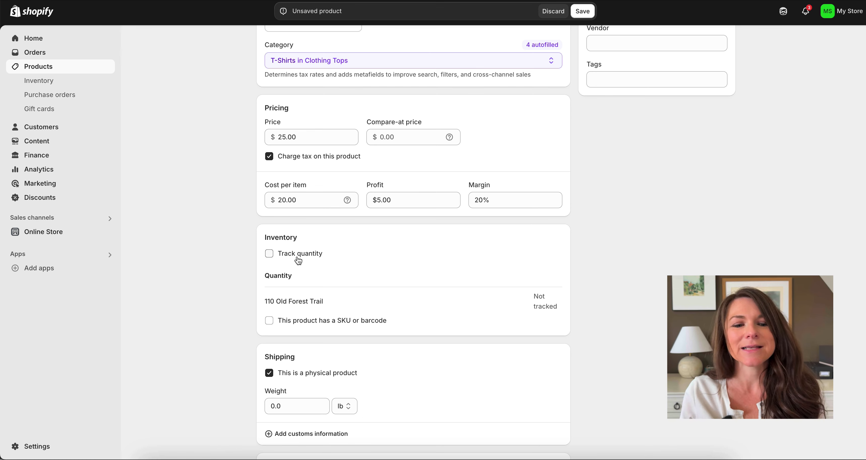
scroll(298, 260, "down", 3)
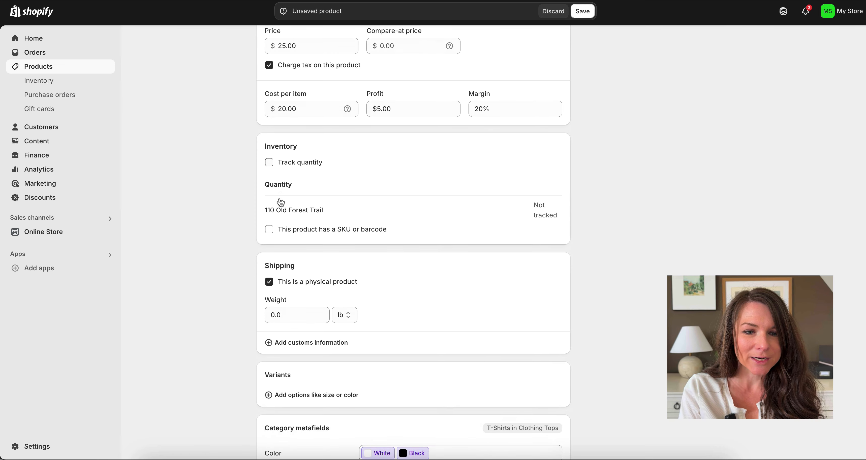
scroll(281, 202, "down", 6)
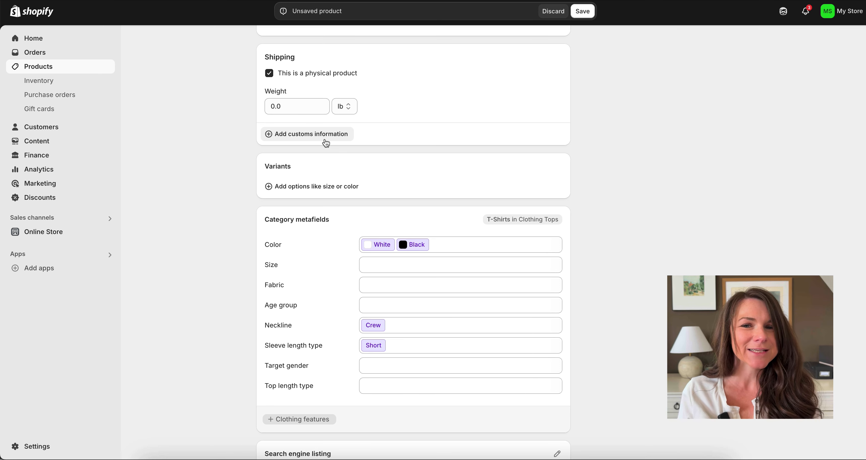
scroll(326, 143, "down", 3)
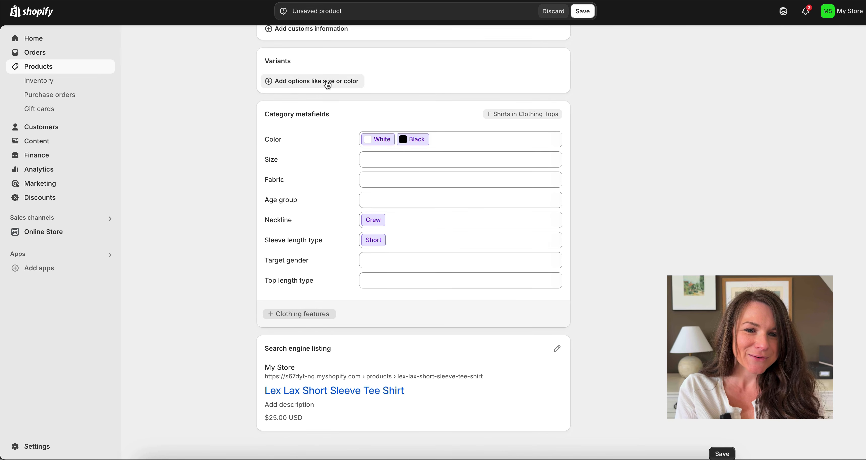
Step: Add Color and Size as the product's variant options
left_click(328, 84)
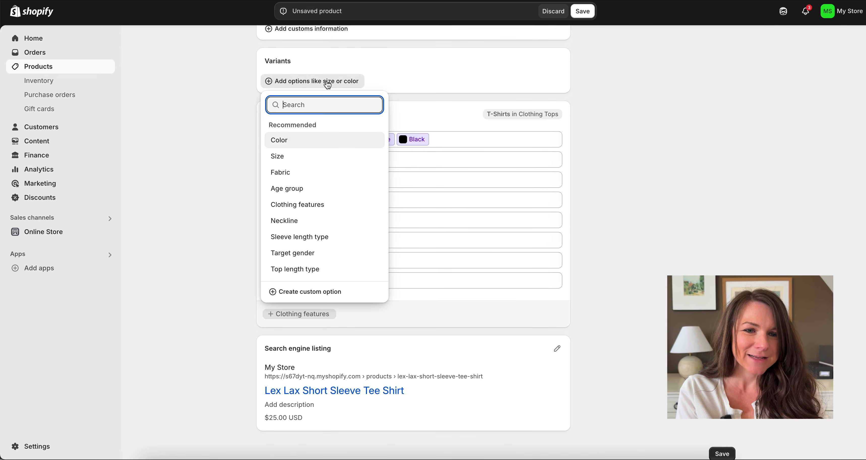
left_click(295, 141)
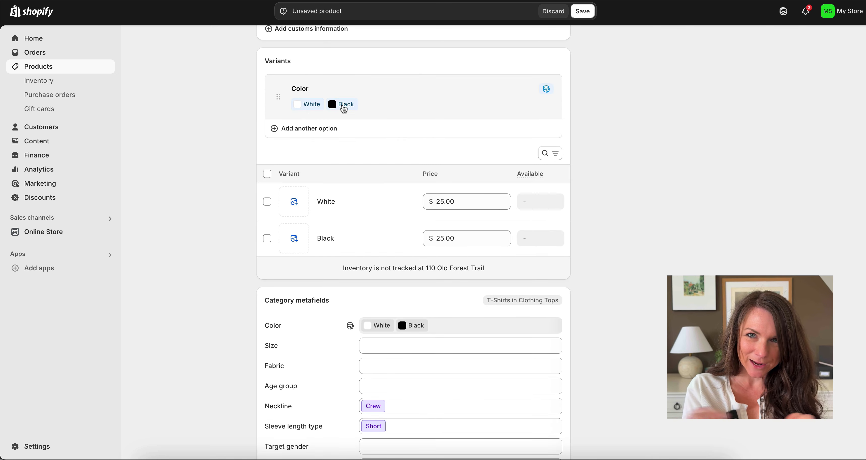
left_click(327, 134)
left_click(305, 187)
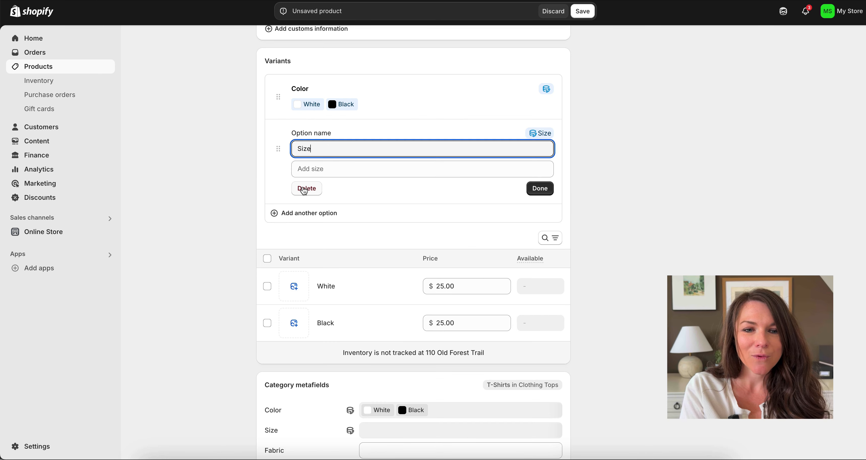
Step: Give the Size option the values XS, S, M, L, XL, 2XL and 3XL
left_click(309, 169)
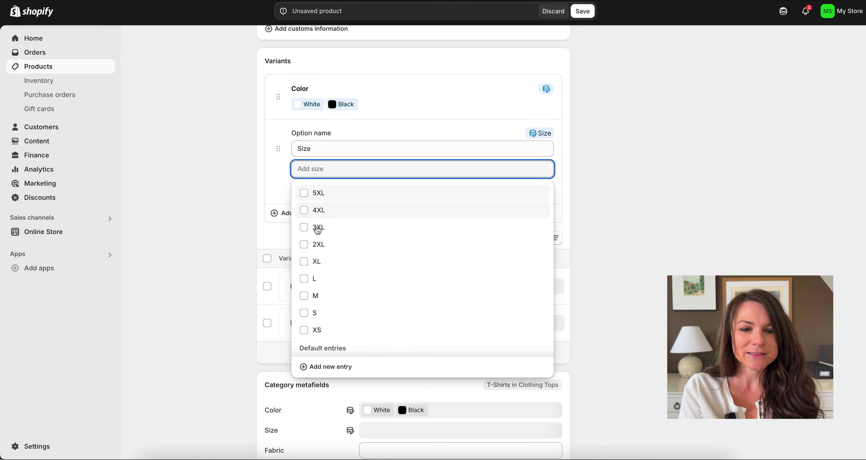
scroll(315, 245, "down", 1)
left_click(304, 318)
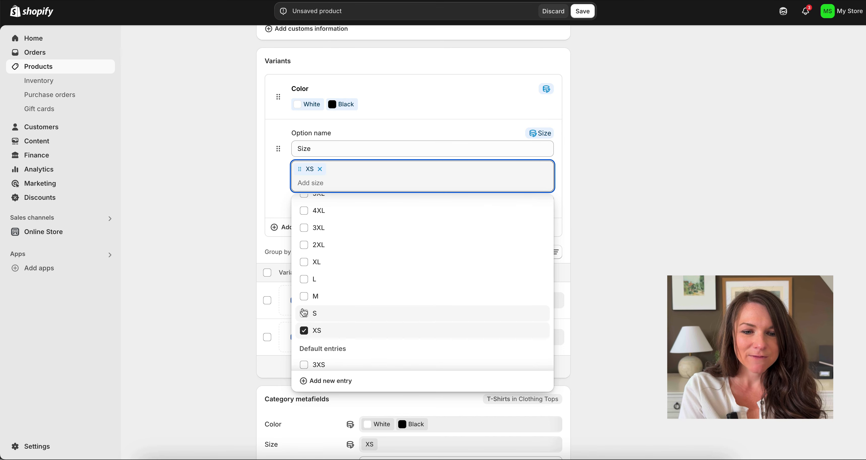
left_click(304, 314)
left_click(304, 297)
left_click(304, 279)
left_click(304, 263)
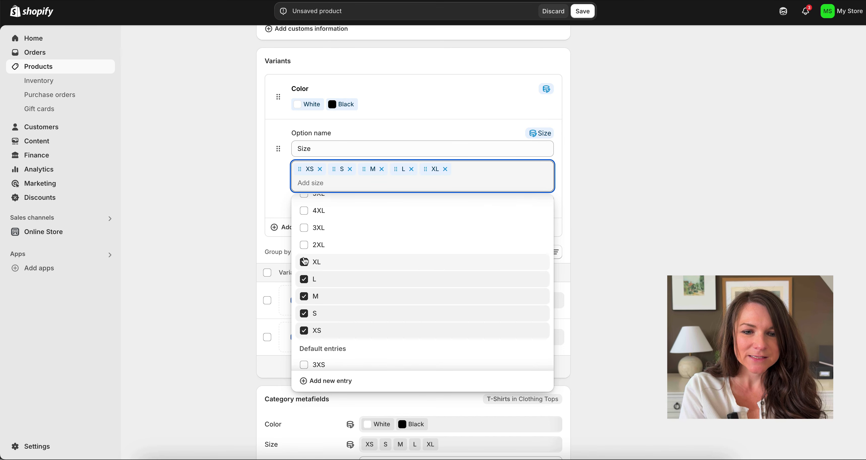
left_click(306, 245)
left_click(305, 228)
left_click(499, 149)
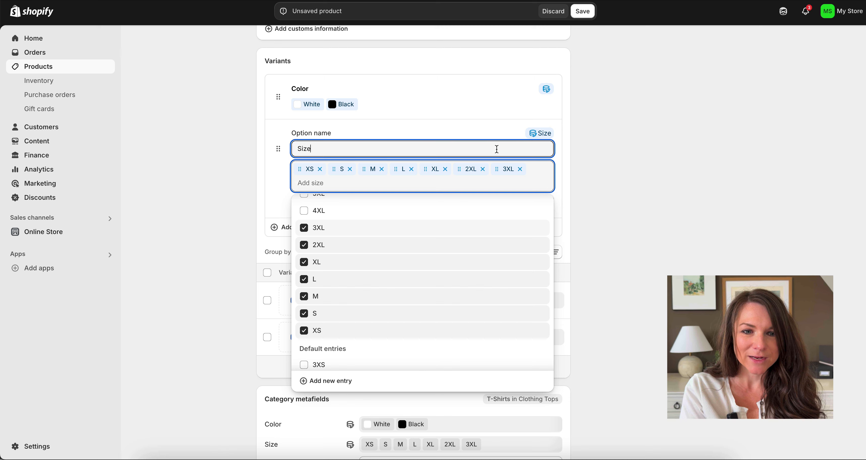
left_click(534, 202)
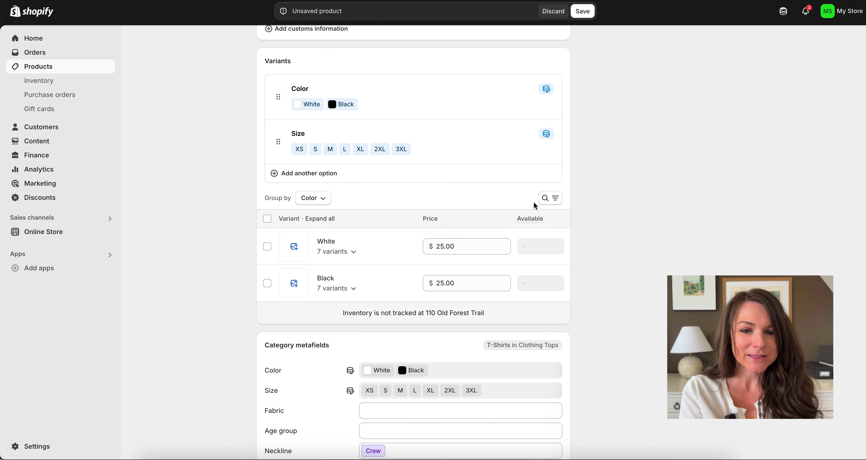
Step: Save the new Lex Lax Short Sleeve Tee Shirt product
scroll(535, 206, "down", 3)
scroll(532, 204, "down", 2)
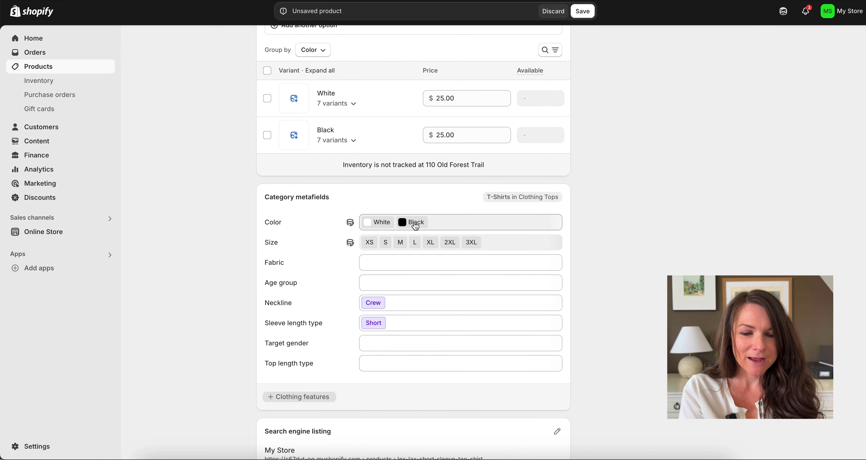
scroll(413, 224, "down", 3)
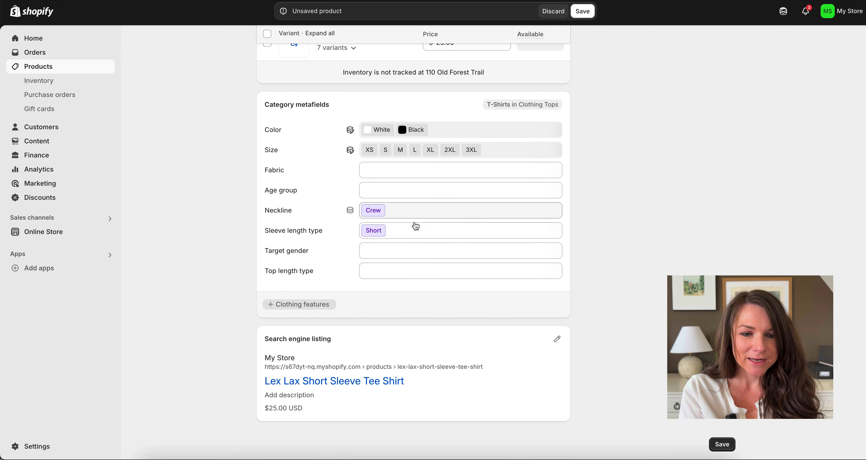
left_click(723, 445)
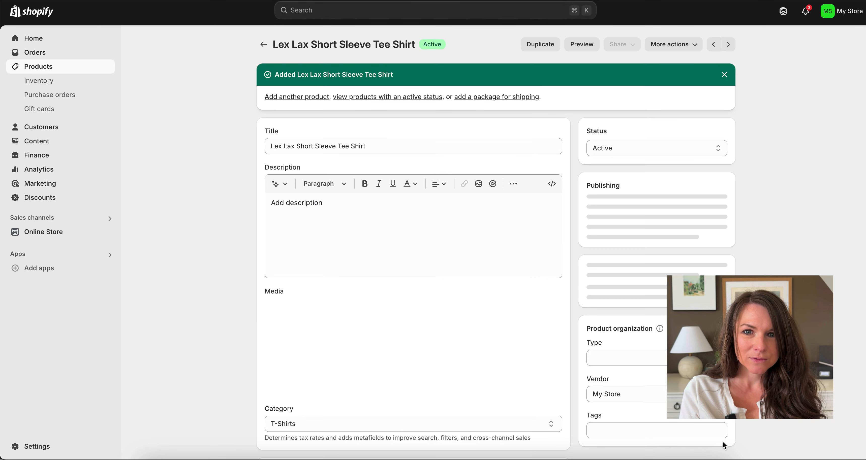
Step: Check the saved product's More actions options, then bring up the suggested store apps
left_click(662, 49)
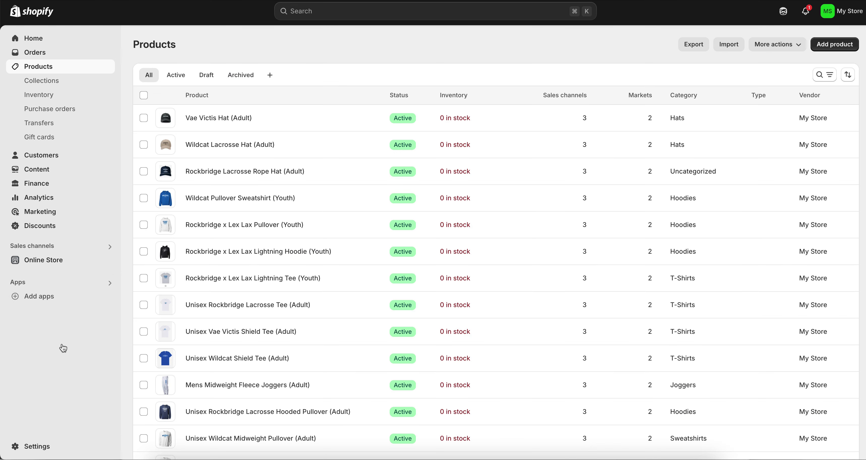
left_click(45, 298)
Step: Search the Shopify App Store for 'buy button' and install the Buy Button channel
left_click(345, 407)
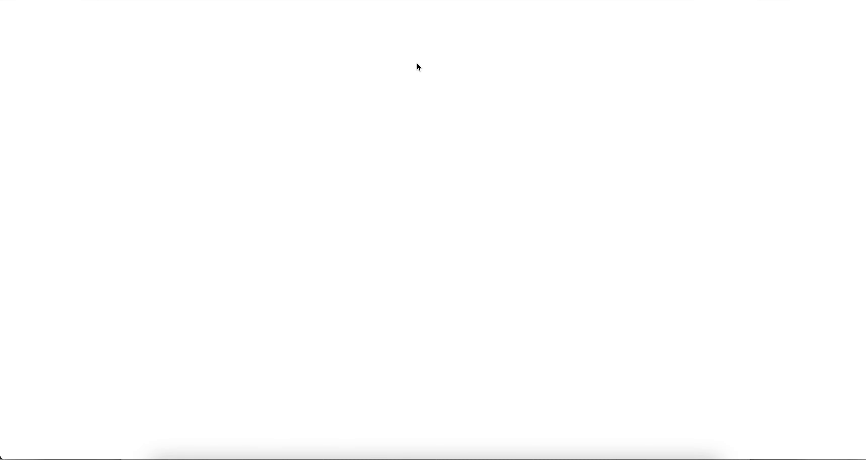
type("buy button")
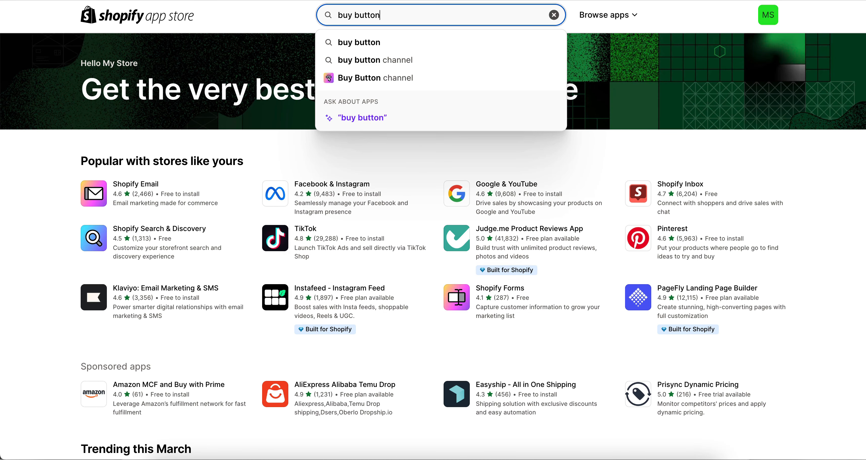
left_click(393, 49)
left_click(404, 126)
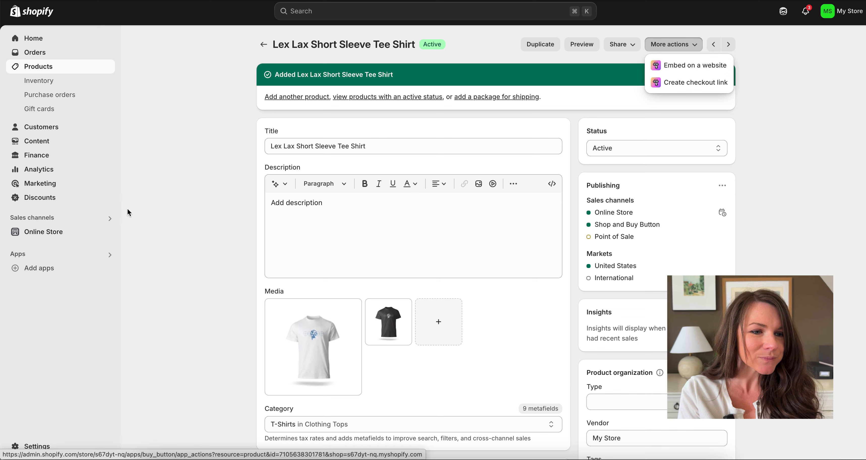
Step: In the Buy Button channel, create a Product Buy Button for the Lex Lax Midweight Dye Crew Pullover (Adult)
left_click(110, 220)
left_click(320, 53)
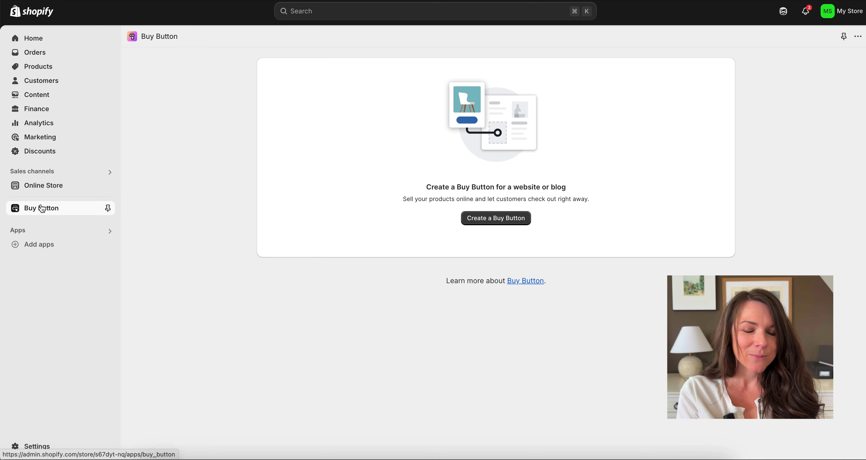
left_click(484, 223)
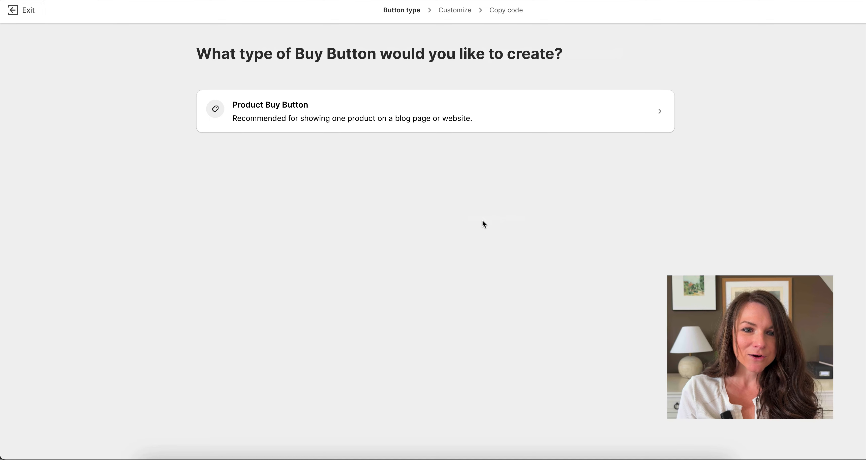
left_click(378, 119)
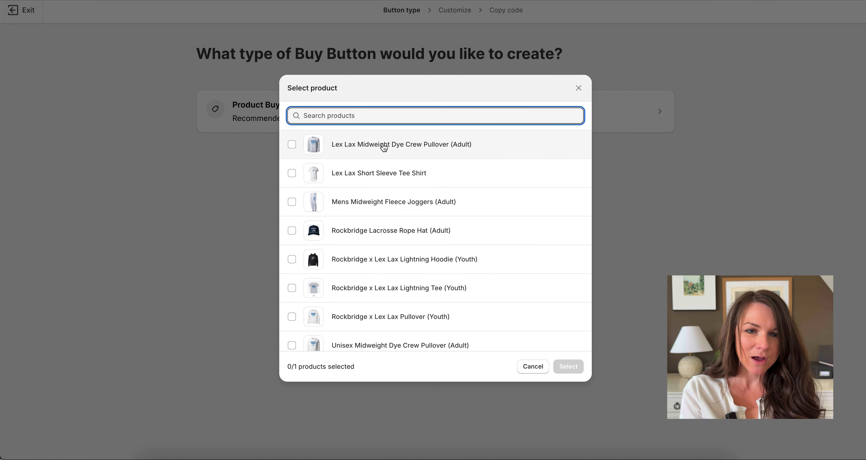
left_click(384, 146)
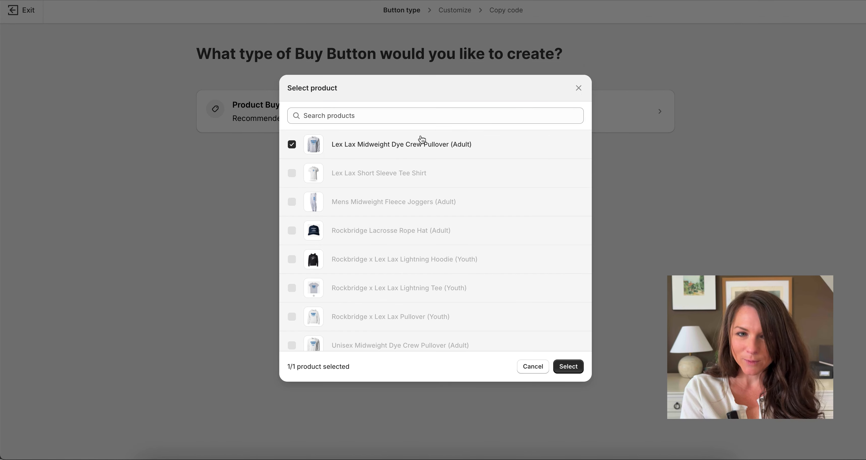
left_click(568, 367)
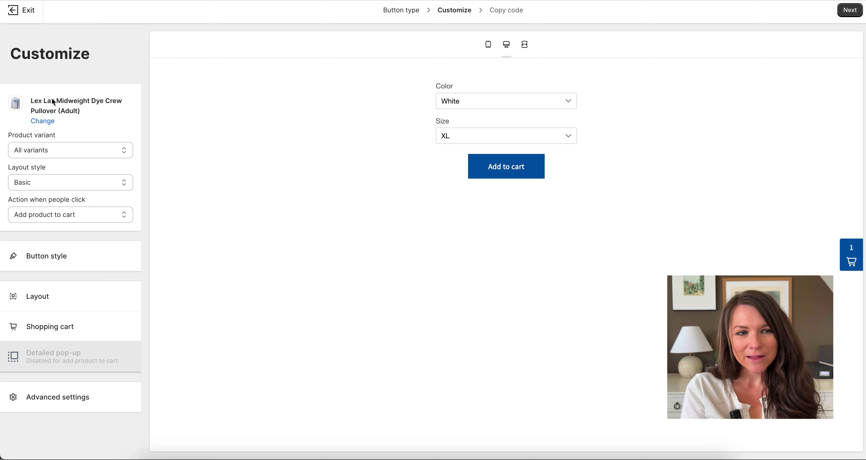
left_click(54, 218)
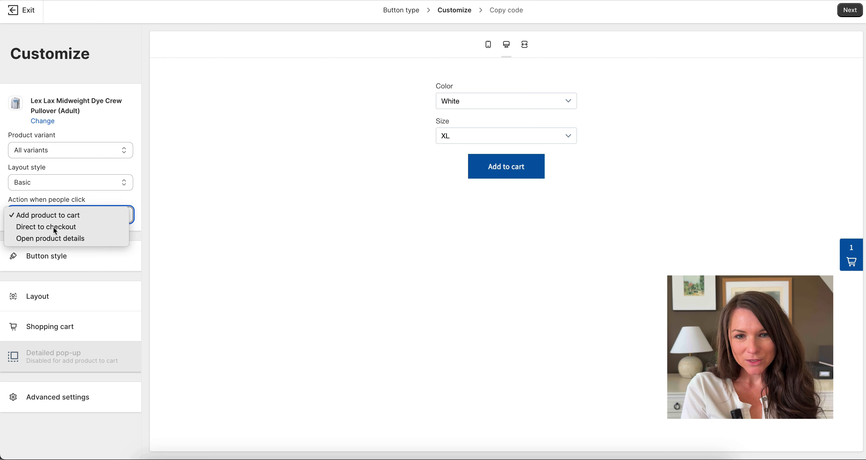
left_click(53, 227)
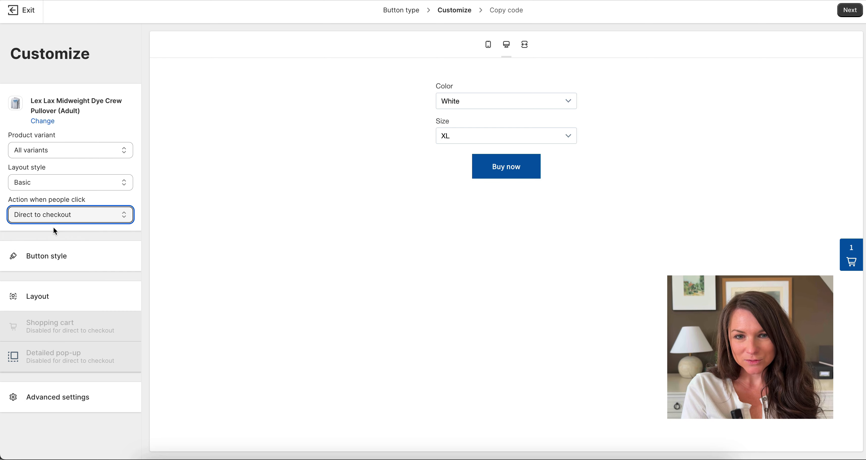
left_click(68, 215)
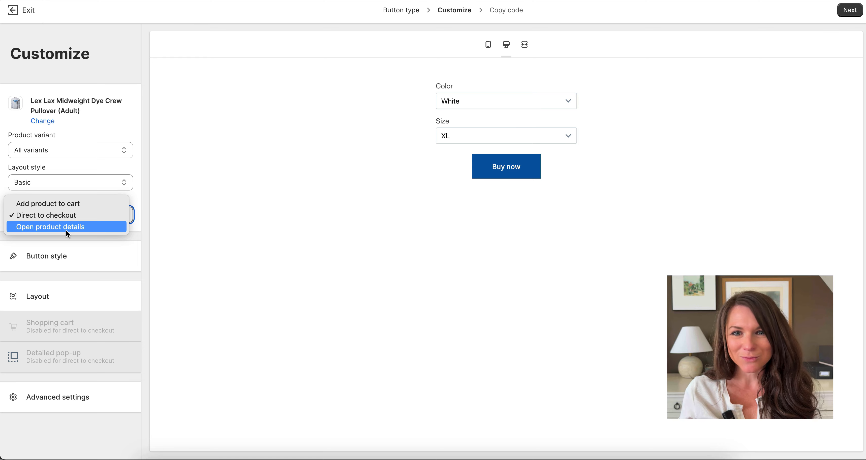
left_click(90, 205)
left_click(87, 214)
left_click(86, 214)
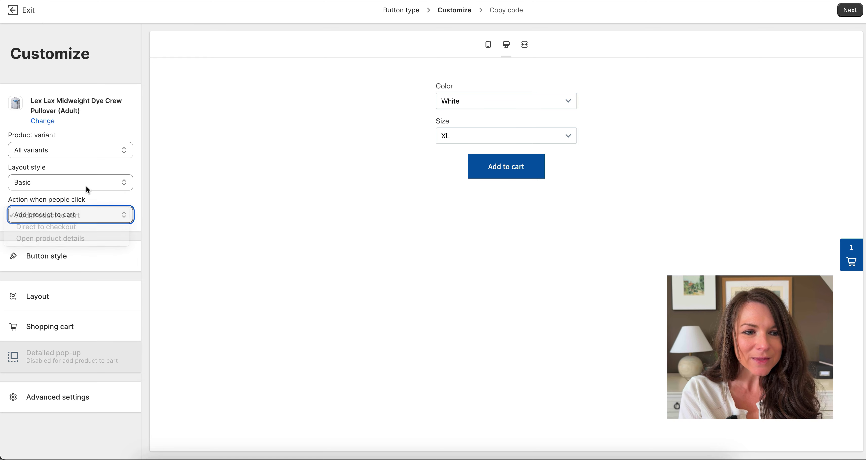
left_click(88, 184)
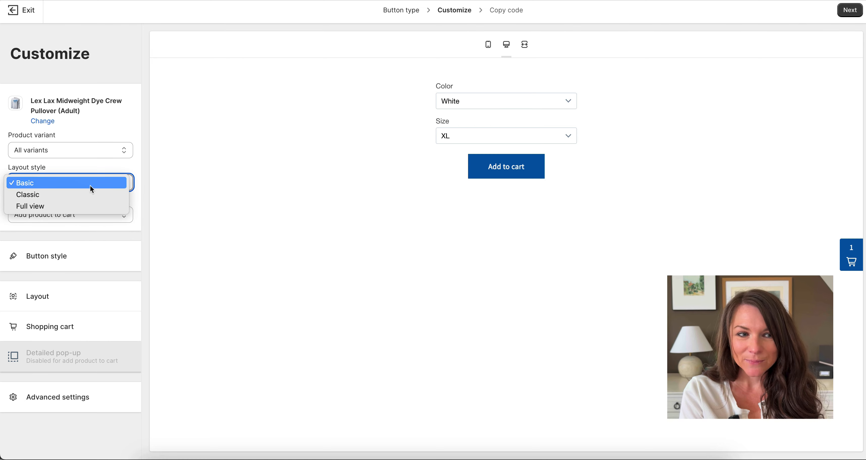
left_click(90, 196)
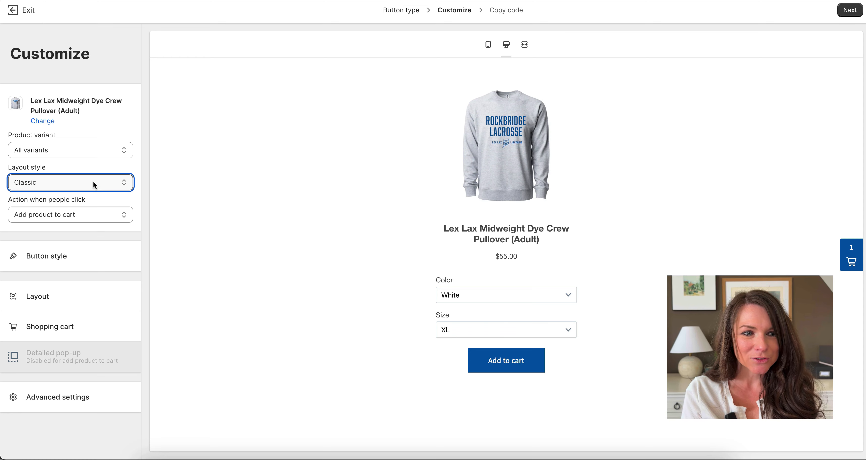
left_click(93, 181)
left_click(91, 194)
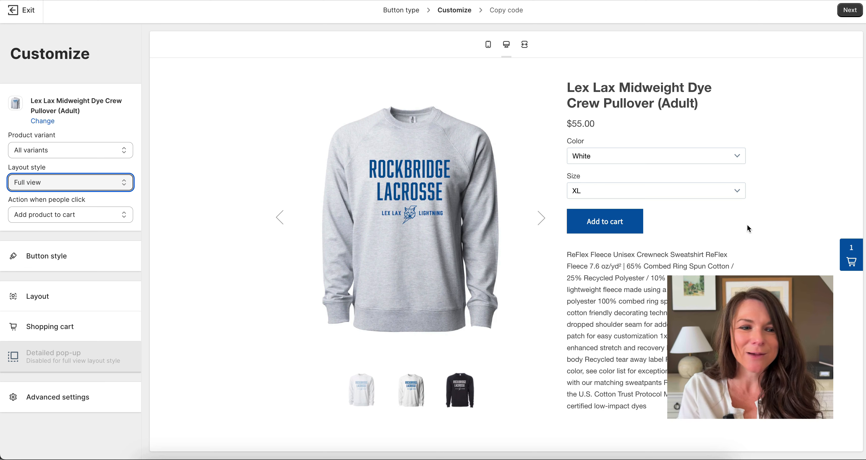
left_click(68, 183)
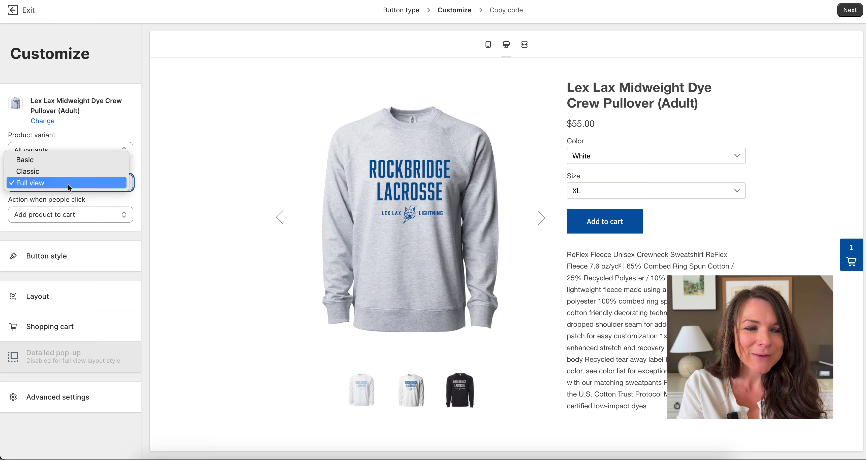
left_click(71, 161)
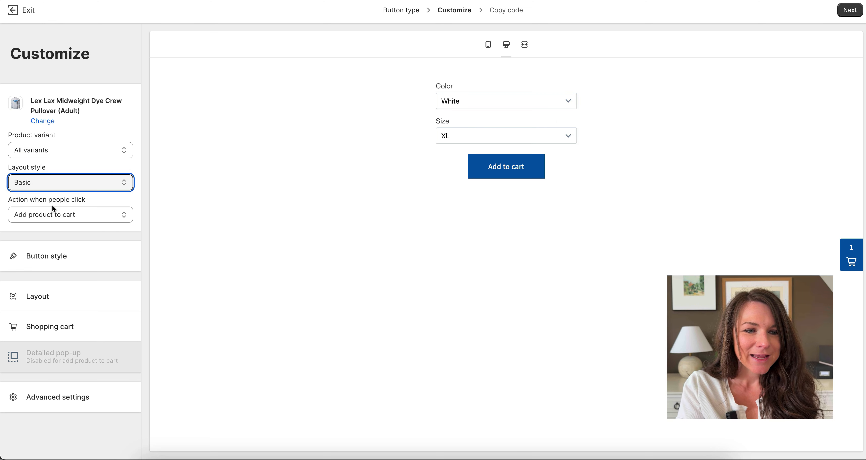
Step: Try adjusting the button's corner rounding in the Button style settings
left_click(44, 256)
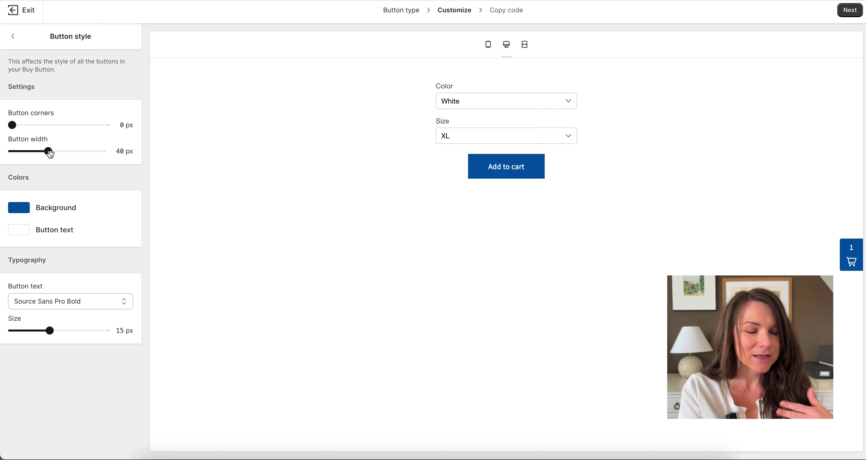
mouse_move(12, 124)
left_mouse_down()
mouse_move(47, 125)
mouse_move(2, 126)
left_mouse_up()
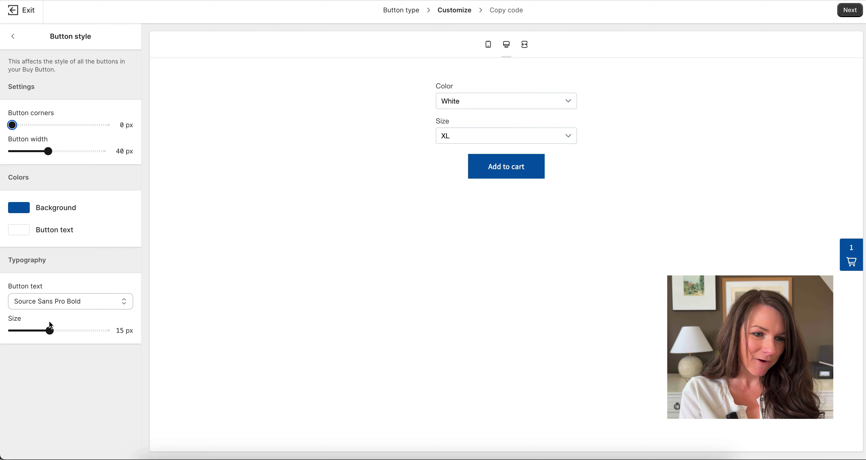
left_click(13, 36)
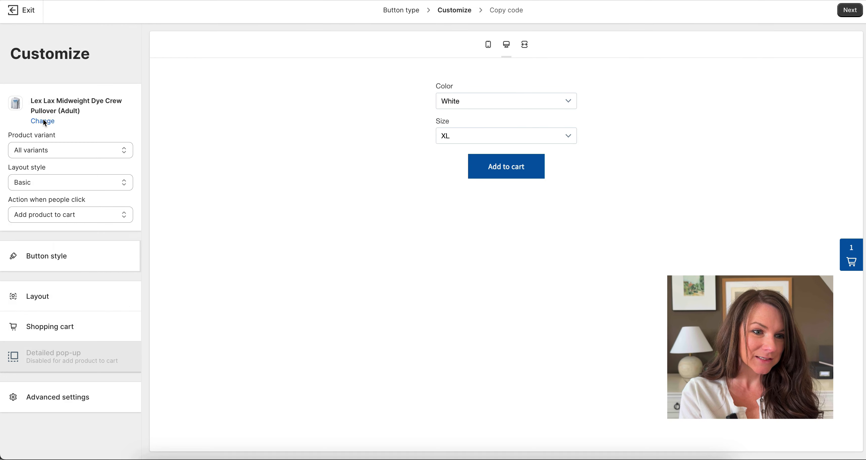
Step: Set the buy button's Layout alignment to Left and bring up the shopping cart settings
left_click(46, 298)
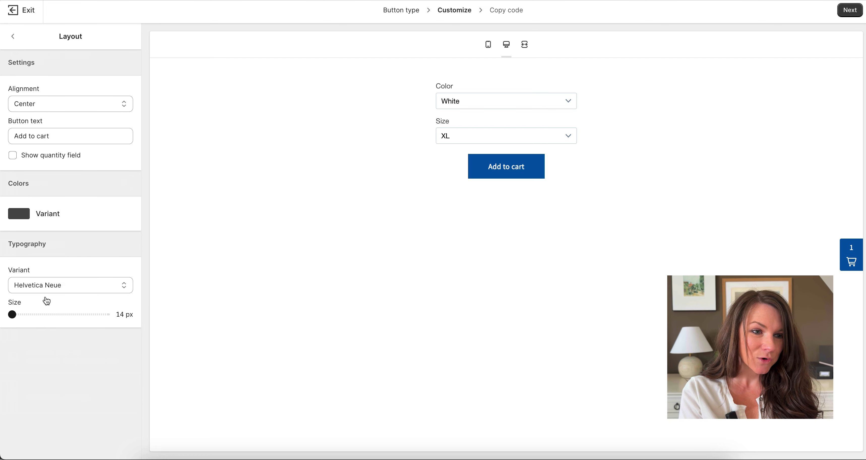
left_click(41, 103)
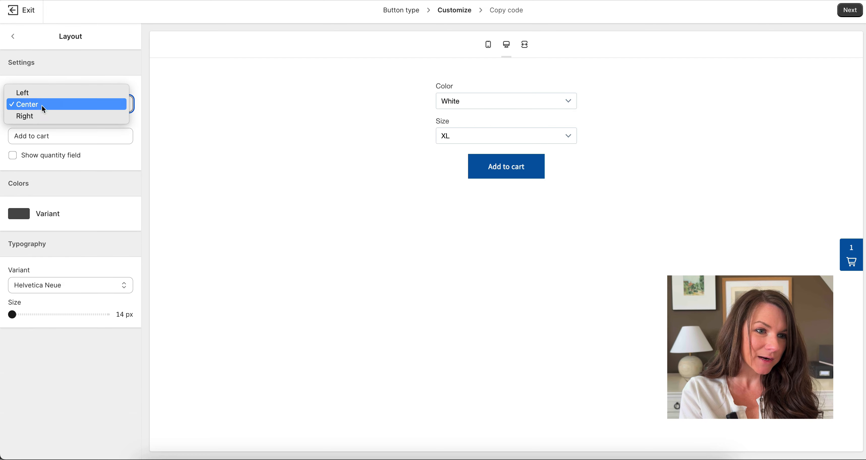
left_click(45, 94)
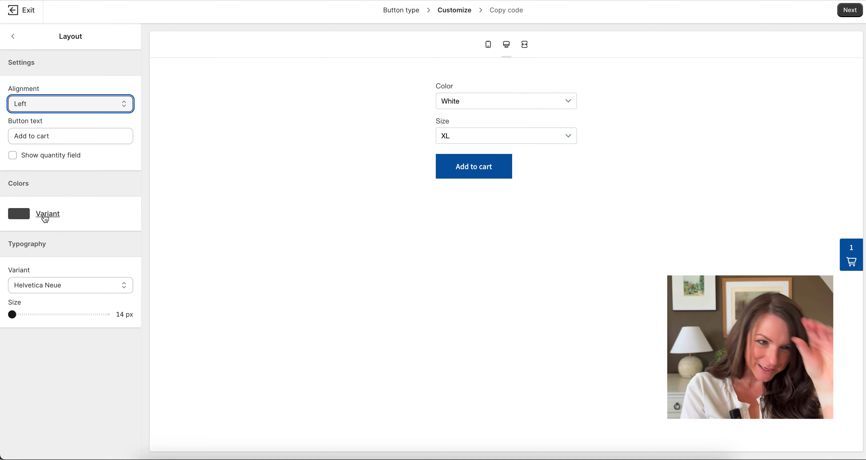
left_click(13, 37)
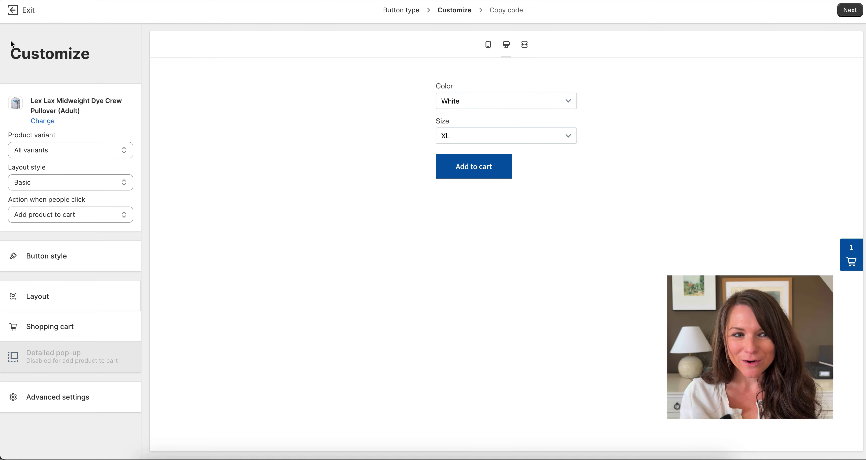
left_click(50, 327)
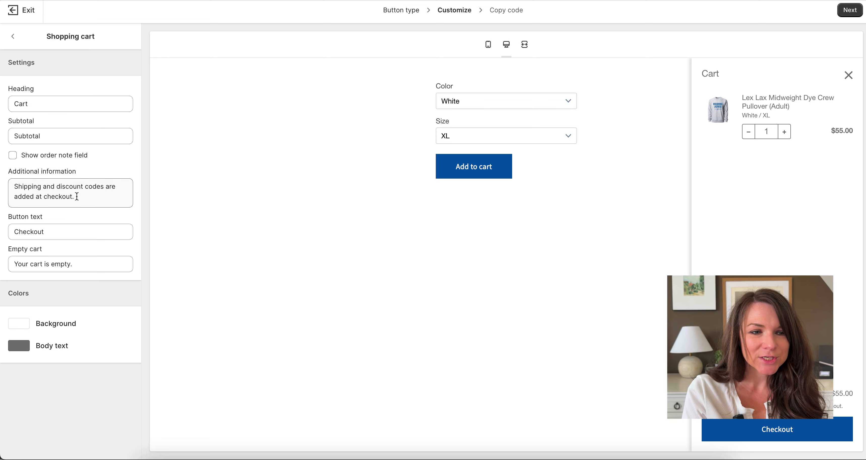
Step: Enable Show order note field in the cart, then copy the Buy Button embed code
left_click(74, 160)
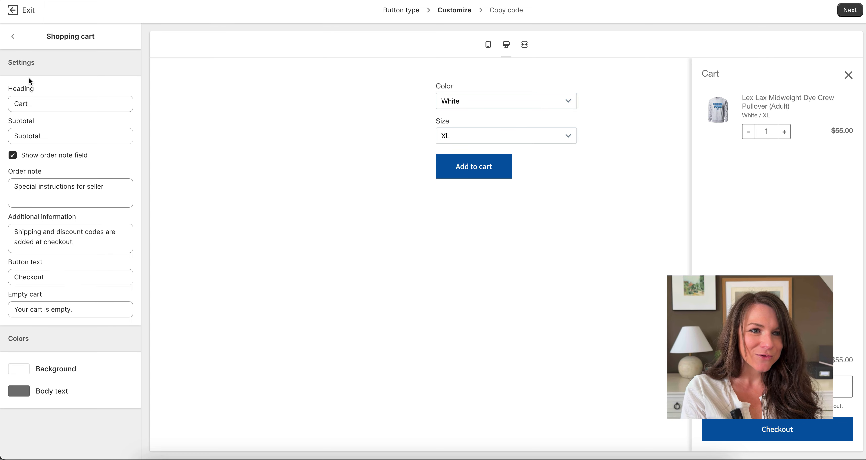
left_click(13, 36)
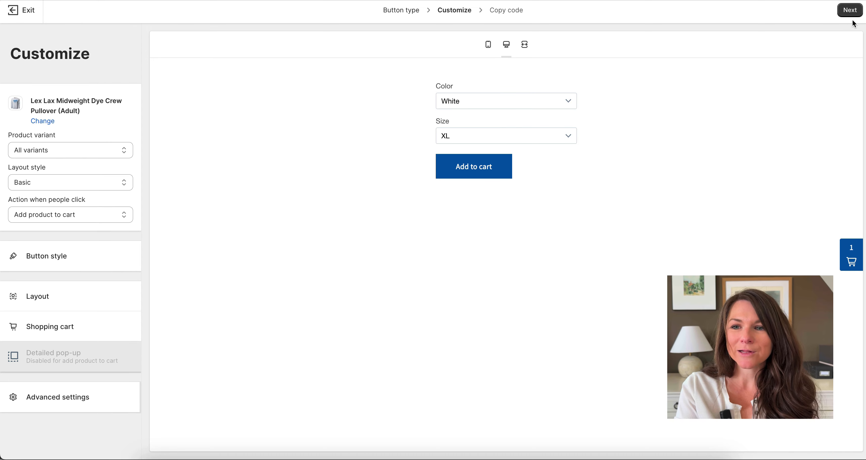
left_click(850, 11)
left_click(226, 195)
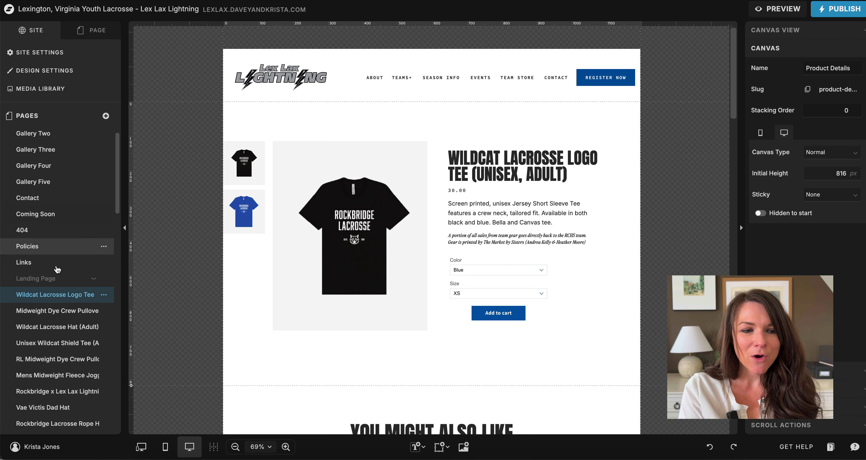
Step: Set the canvas zoom to 100% on the Wildcat Lacrosse Logo Tee page
scroll(53, 280, "down", 4)
scroll(497, 201, "down", 2)
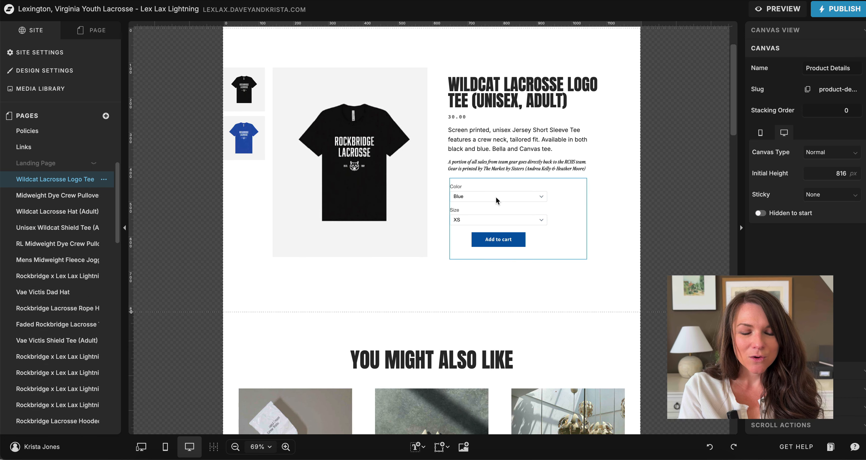
scroll(43, 373, "down", 2)
scroll(44, 373, "down", 1)
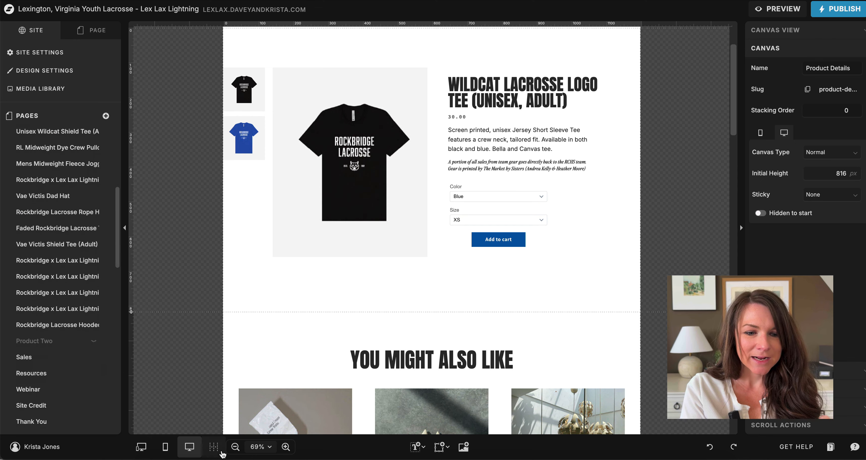
left_click(260, 447)
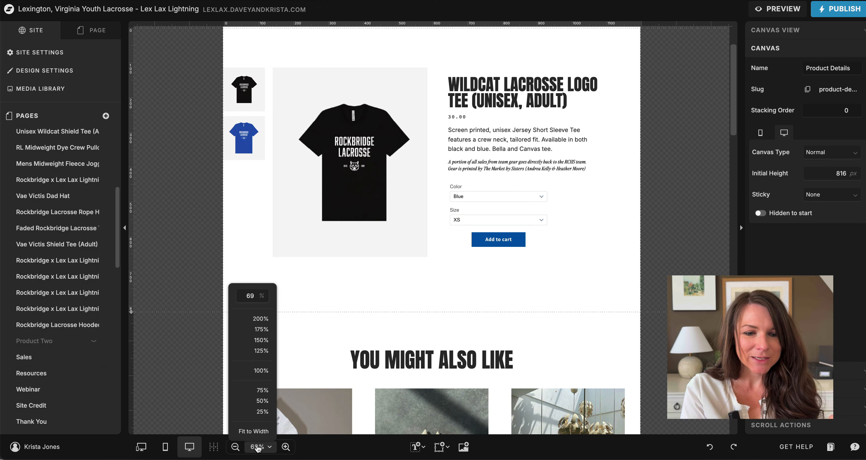
left_click(262, 372)
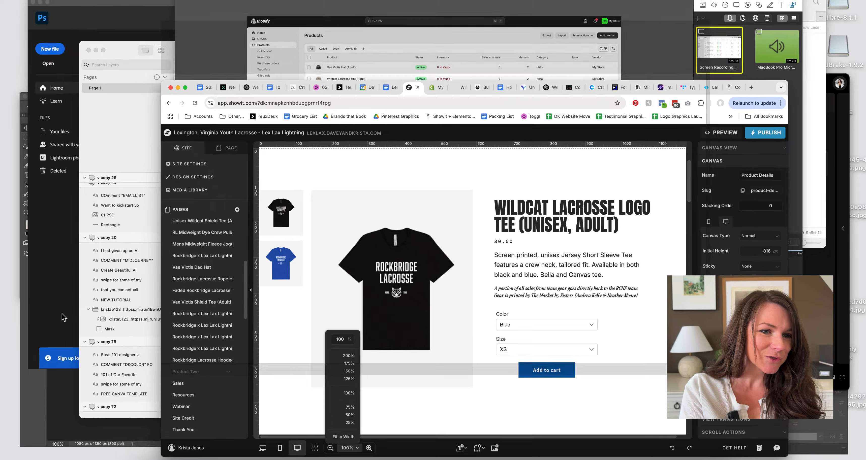
scroll(78, 222, "up", 5)
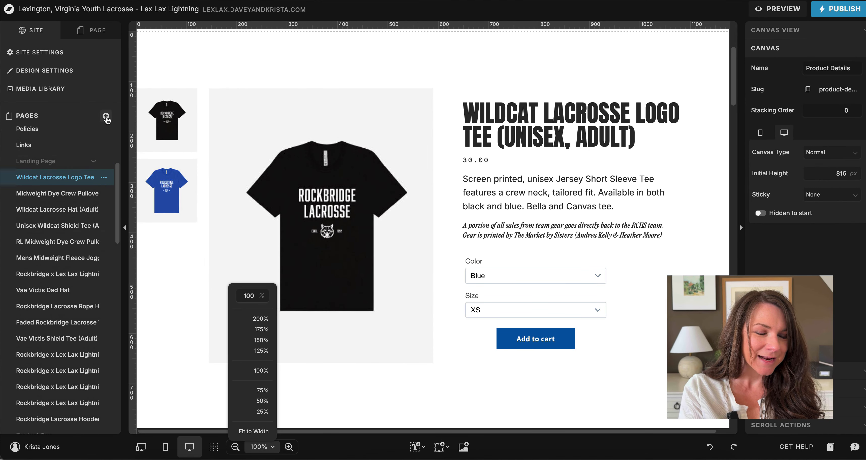
left_click(106, 116)
Step: Add a blank page, stretch its canvas to 517 px, and place the Youth copy@3x hoodie image
left_click(120, 145)
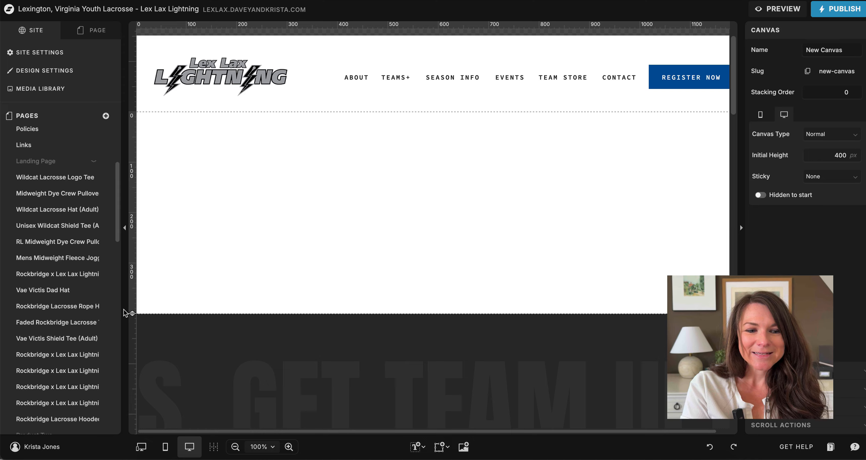
left_click_drag(132, 313, 132, 372)
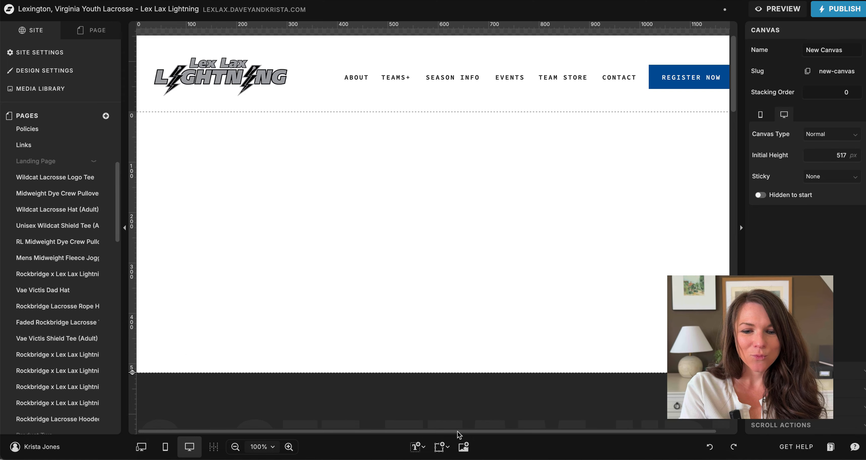
left_click(463, 447)
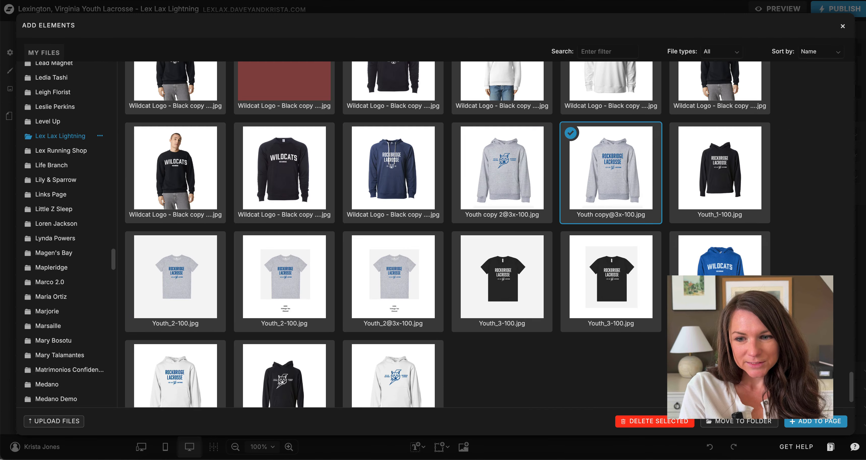
left_click(806, 423)
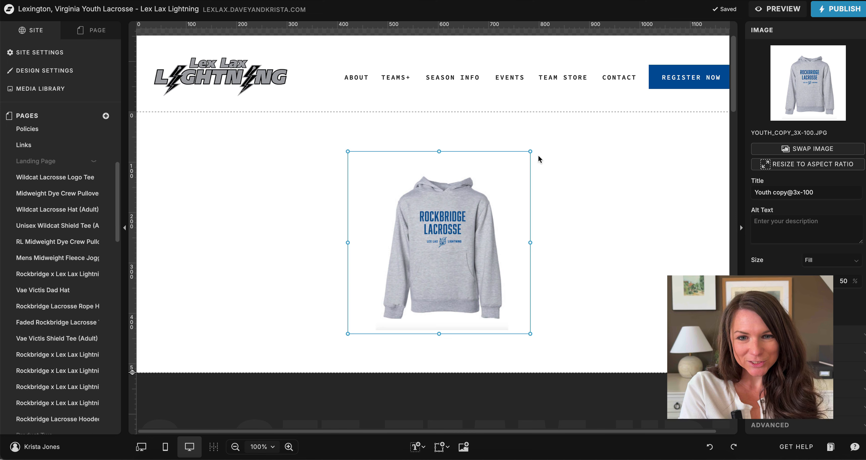
Step: Enlarge the grey hoodie image and move it toward the left of the canvas
left_click_drag(530, 152, 574, 119)
left_click_drag(516, 181, 403, 222)
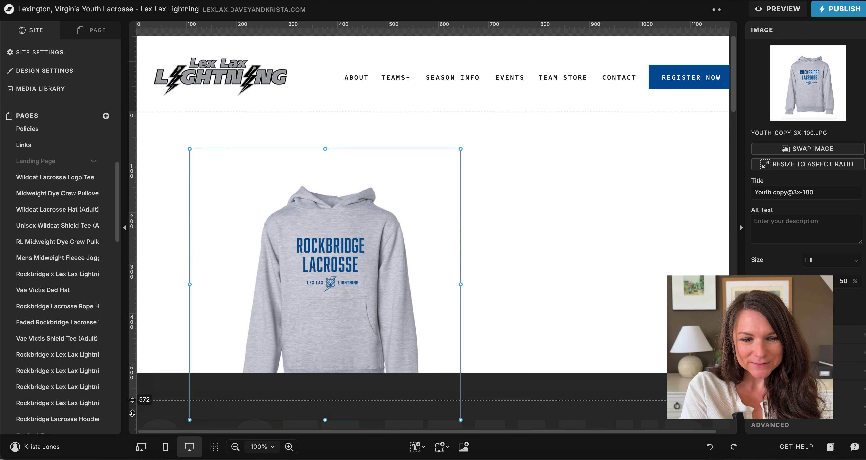
left_click(520, 262)
left_click(377, 287)
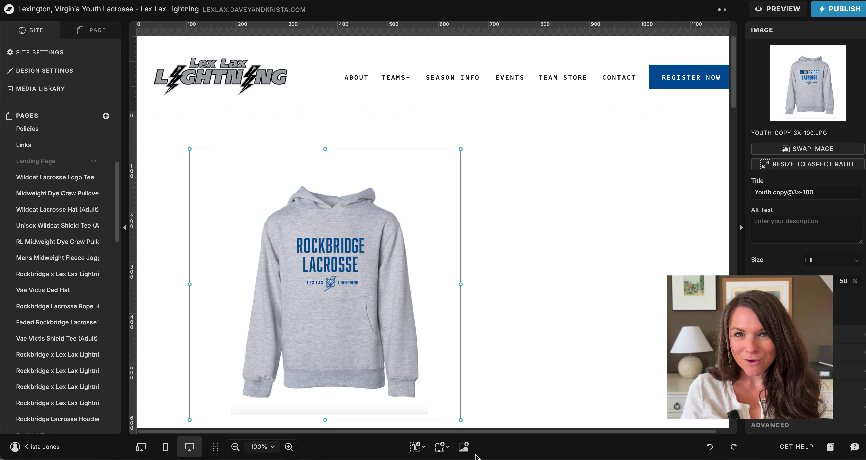
left_click(441, 447)
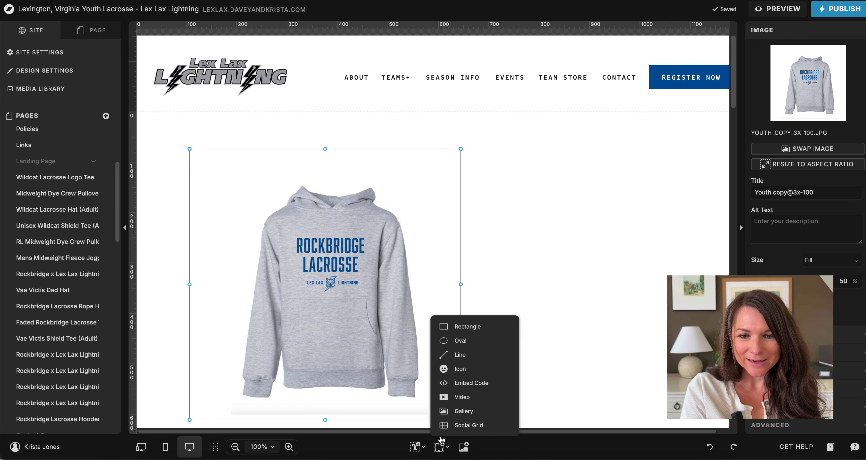
Step: Add an Embed Code block with the pasted Shopify buy-button script, placed right of the hoodie
left_click(477, 383)
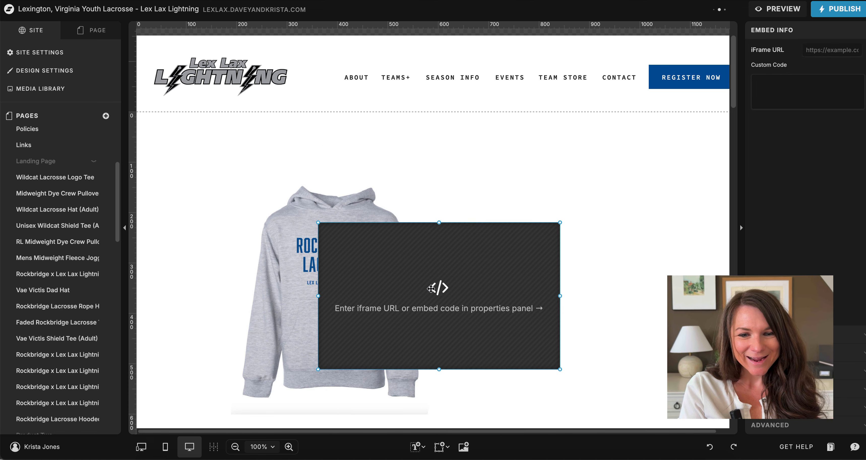
key("Delete")
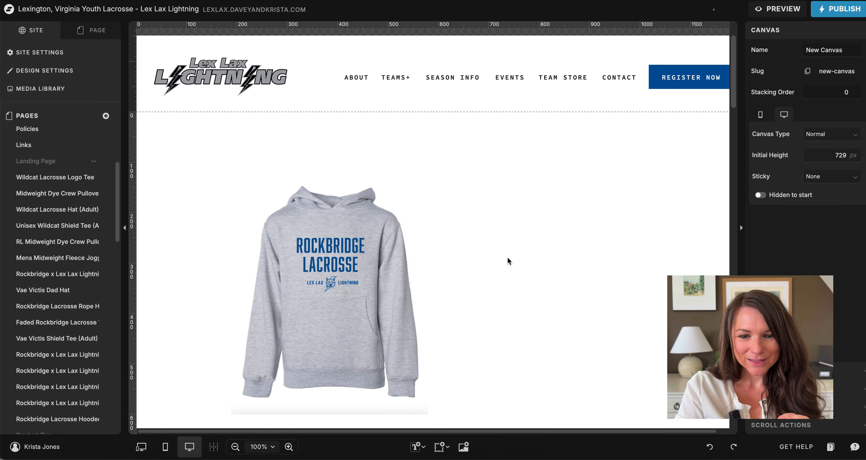
left_click(446, 444)
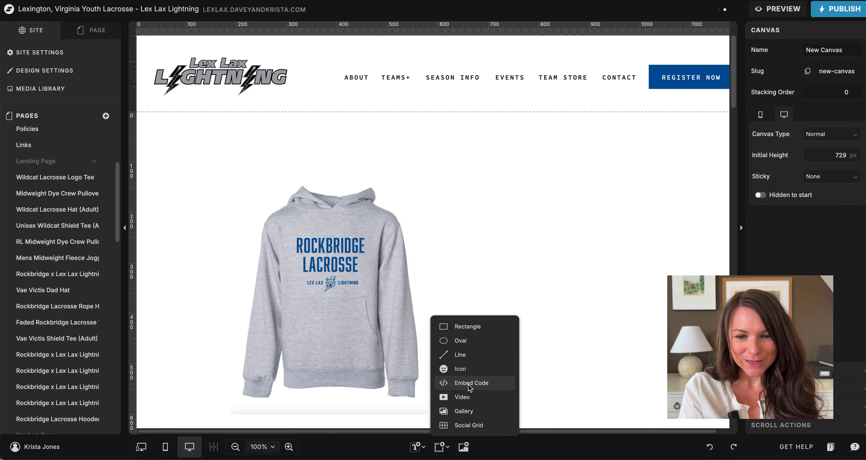
left_click(477, 383)
left_click(794, 86)
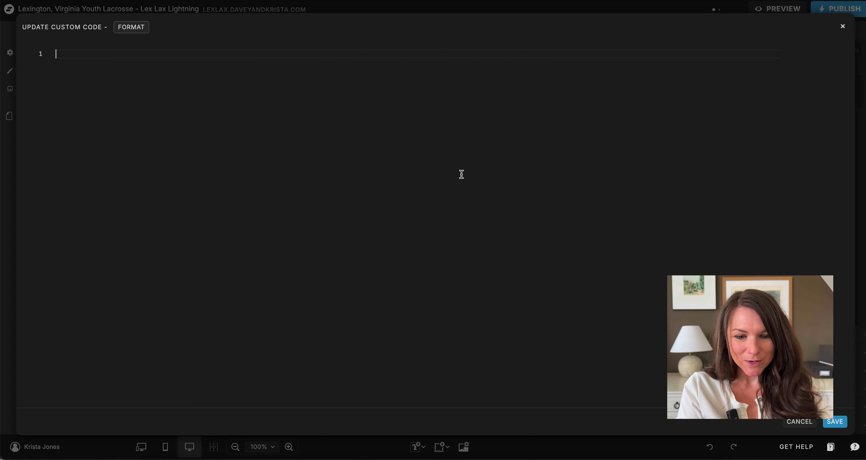
key("super+v")
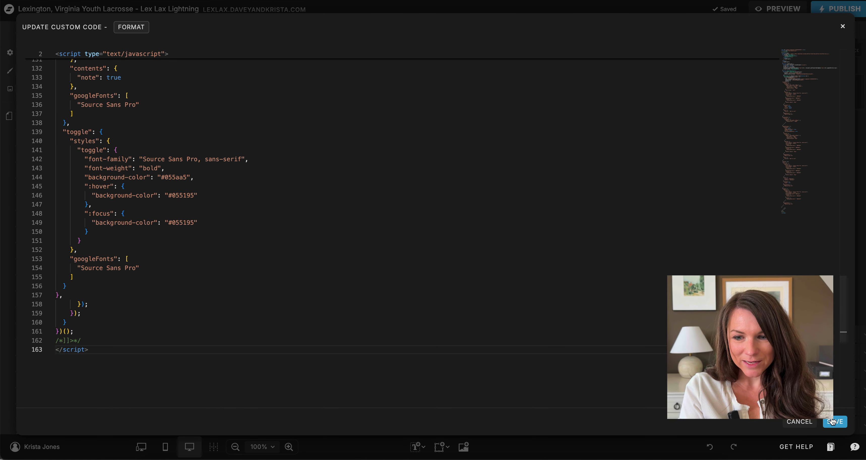
left_click(835, 422)
left_click_drag(555, 237, 676, 267)
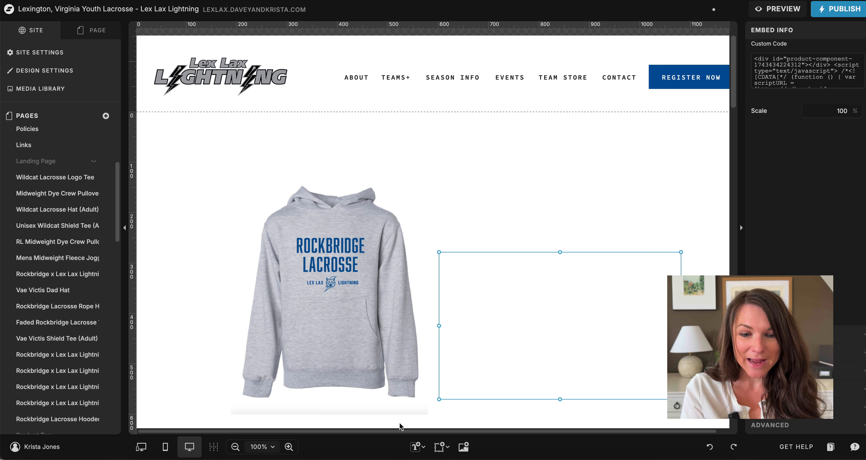
left_click(417, 447)
Step: Add a Title and a Paragraph text under it, then open the finished Hoodie (Youth) page
left_click(420, 395)
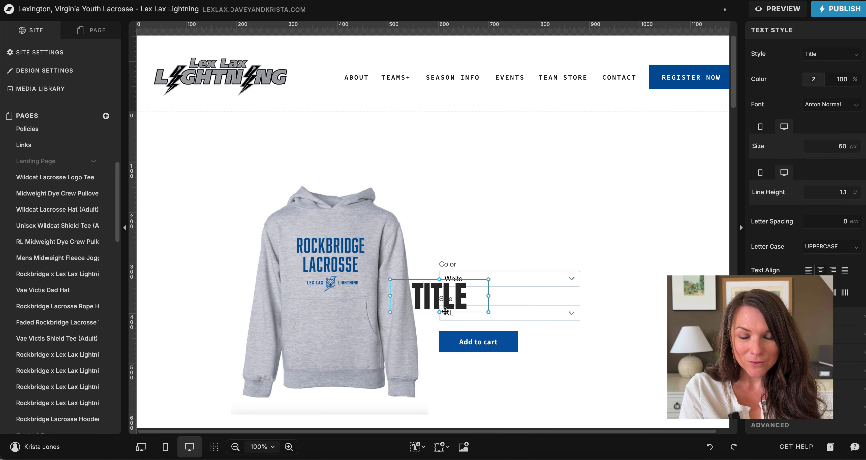
left_click(417, 447)
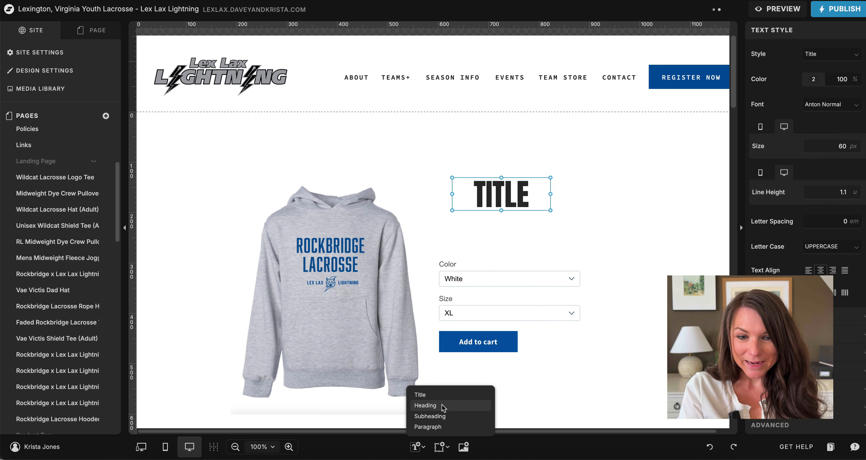
left_click(434, 428)
left_click_drag(459, 296, 543, 219)
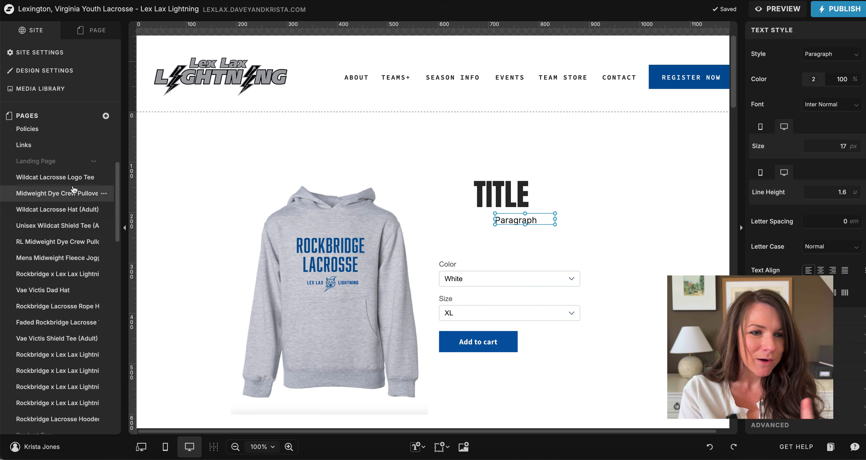
left_click(69, 178)
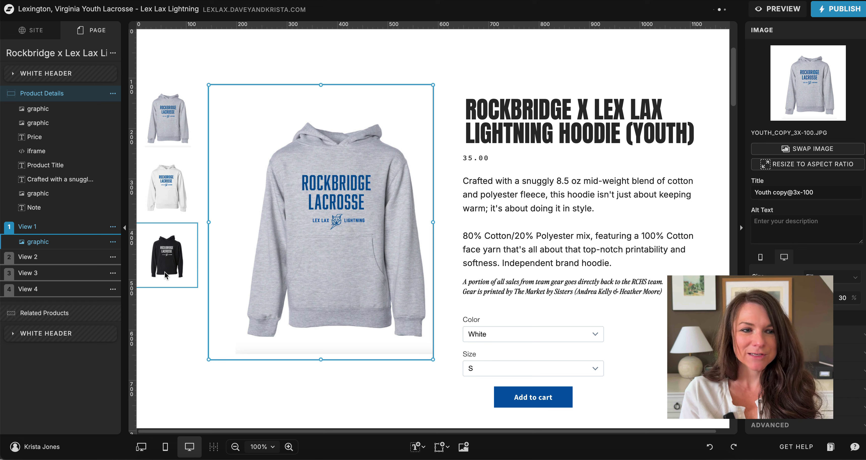
Step: Set the black hoodie thumbnail's click action to switch the canvas to View 3
left_click(174, 129)
left_click(176, 191)
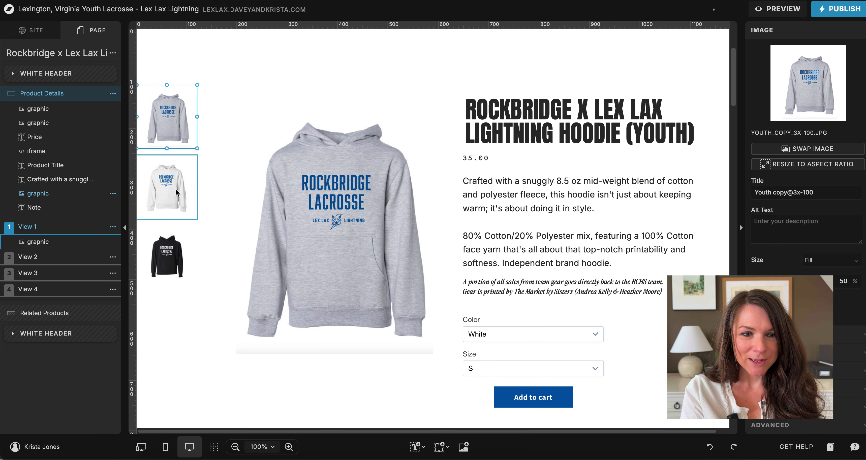
left_click(175, 267)
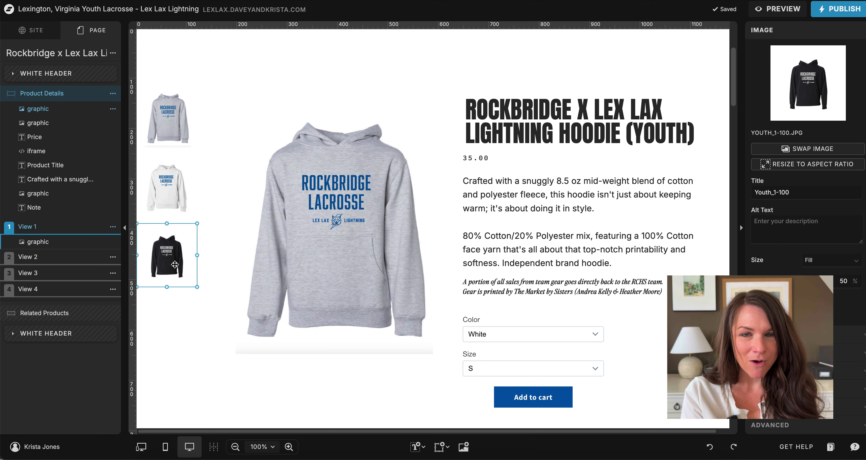
left_click(190, 110)
left_click(807, 352)
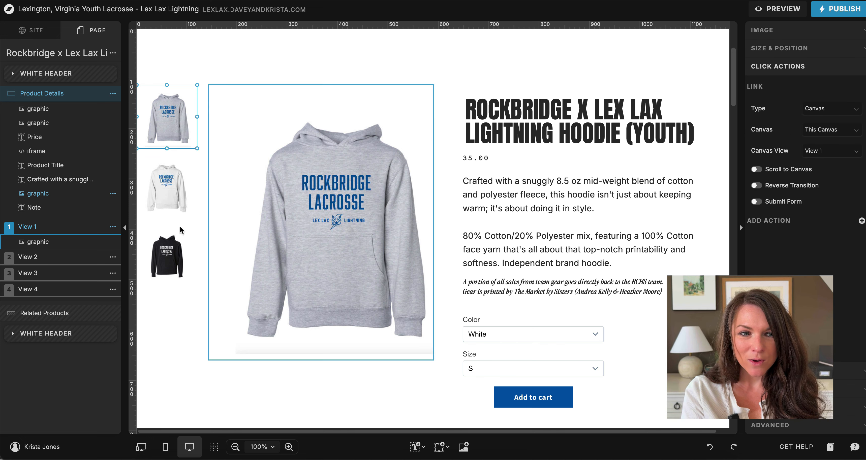
left_click(177, 265)
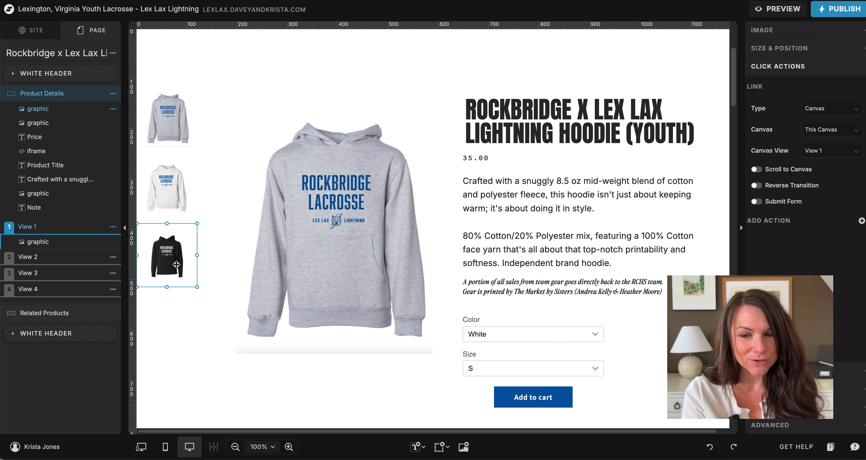
left_click(836, 152)
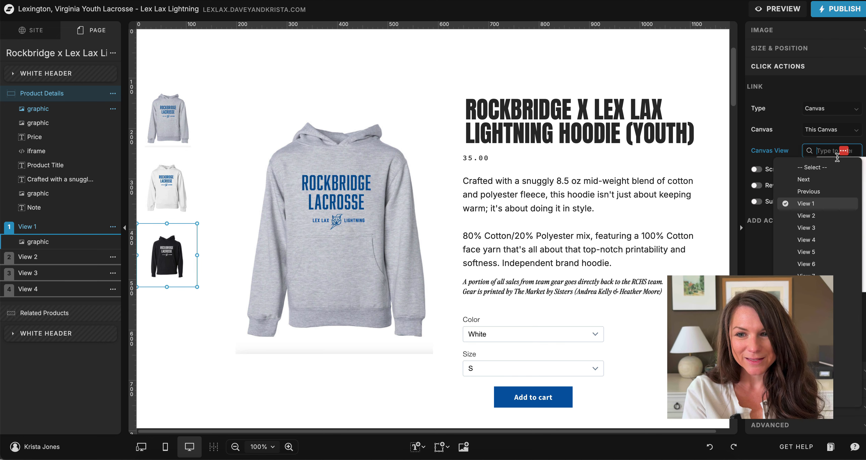
key("Down")
key("Down")
key("Return")
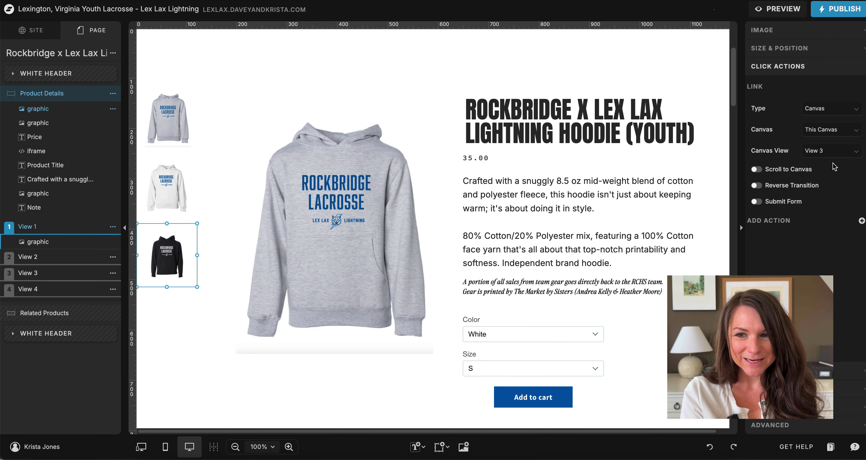
Step: Check View 2 (white hoodie) and View 3 (black hoodie), then start a site preview
left_click(337, 195)
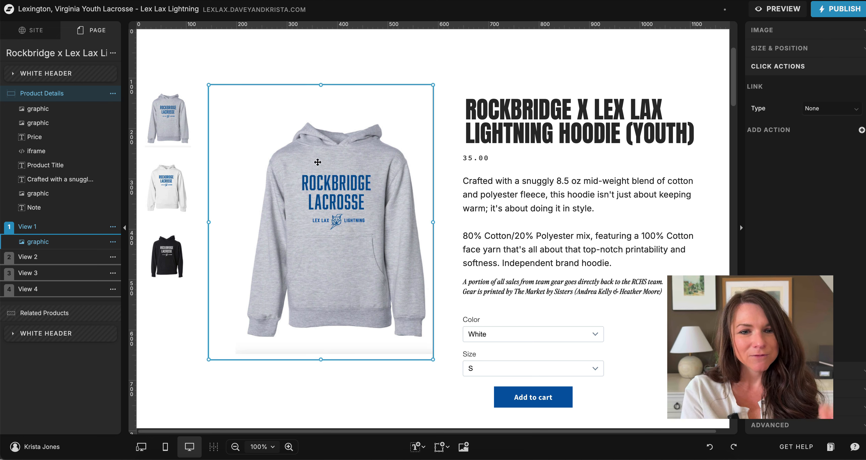
left_click(76, 257)
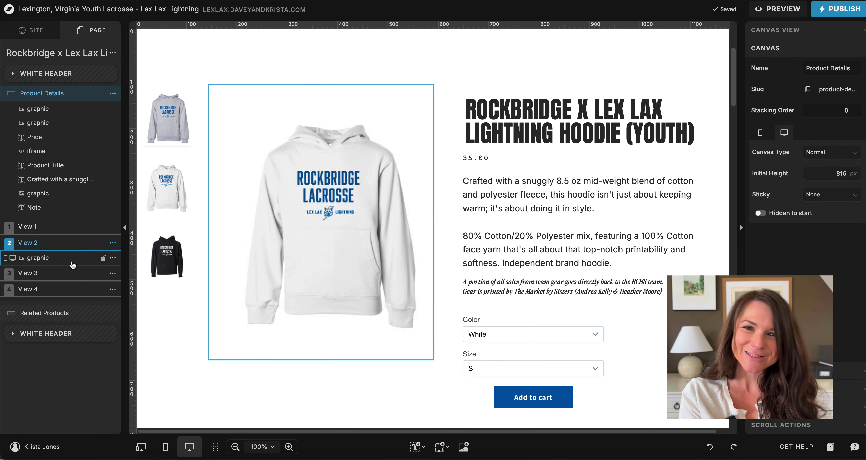
left_click(64, 274)
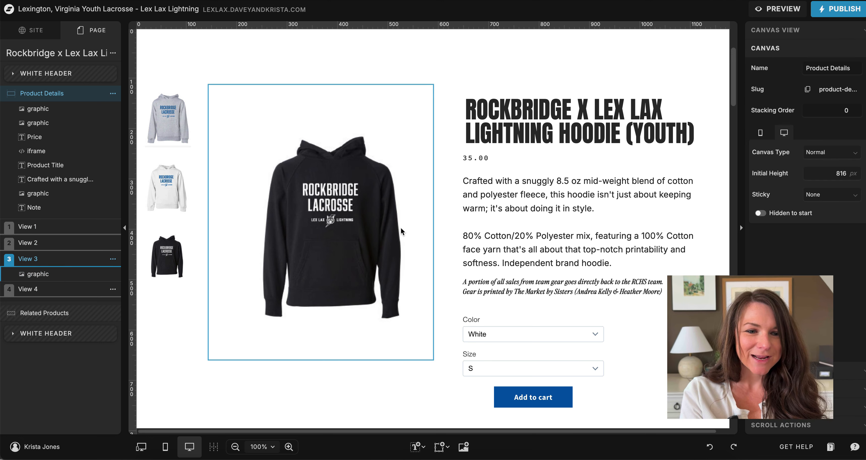
left_click(783, 11)
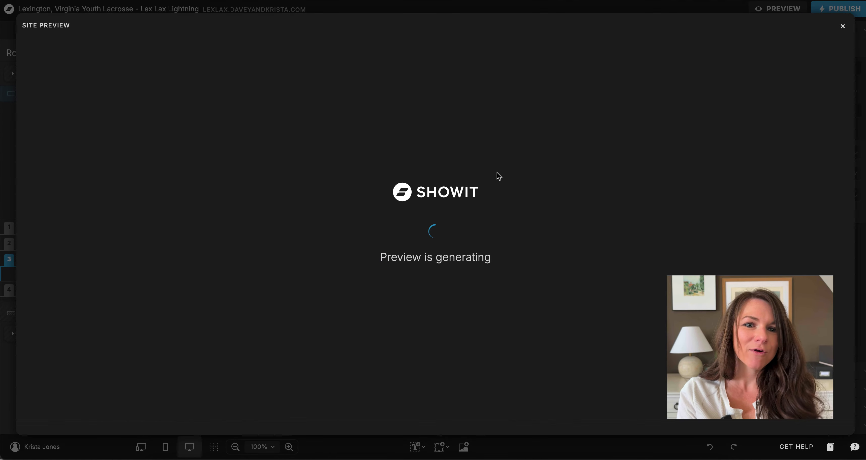
Step: In the preview, show the white hoodie as the main image and scroll to Add to cart and back
scroll(497, 174, "down", 2)
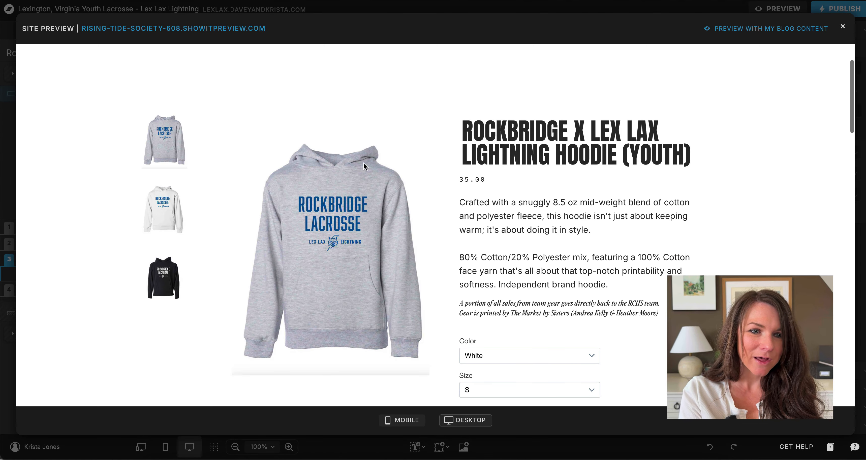
left_click(164, 218)
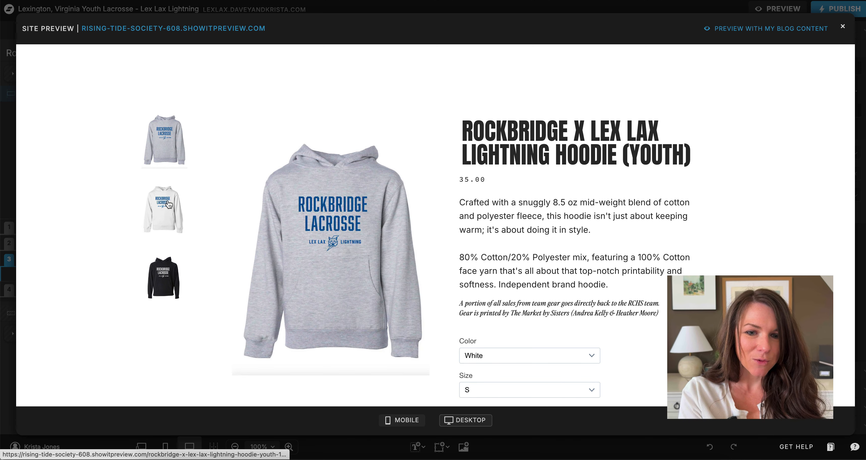
scroll(561, 179, "down", 3)
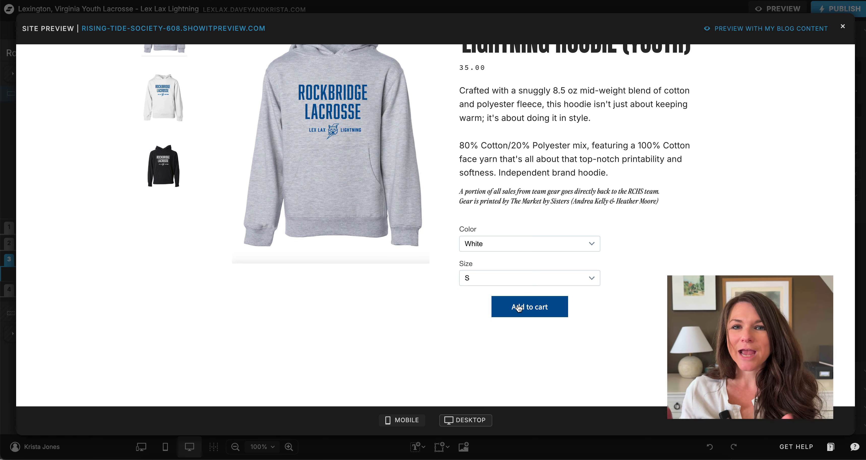
scroll(363, 209, "up", 3)
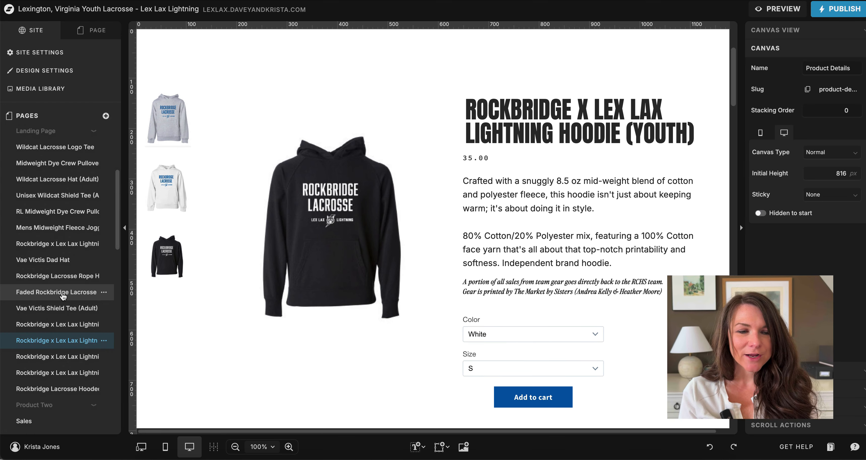
Step: Open the Shop page from the top of the Pages list
scroll(63, 296, "up", 10)
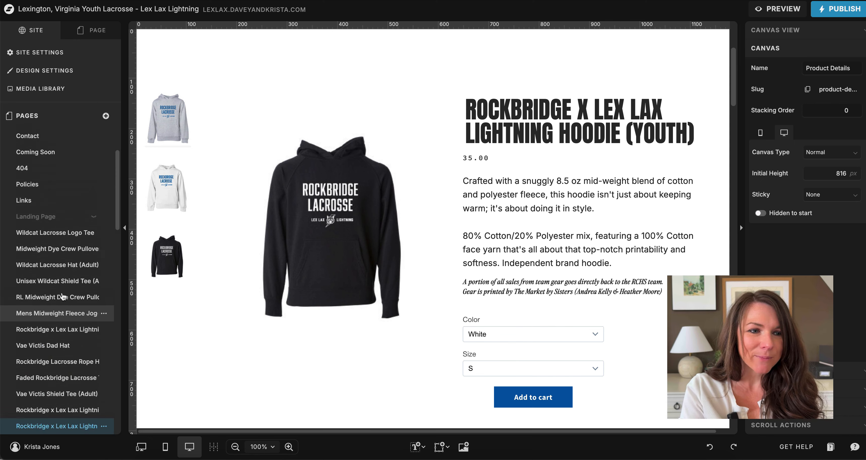
left_click(48, 167)
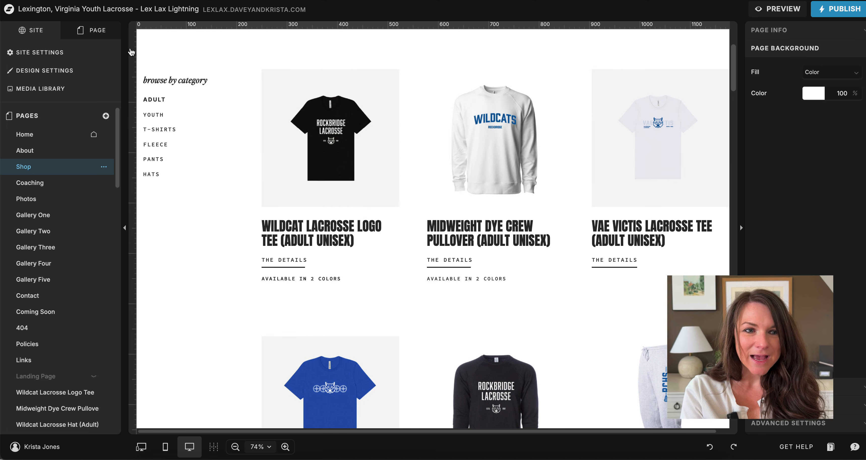
Step: Link the black tee image in the Products grid to the Wildcat Lacrosse Logo Tee page
left_click(198, 105)
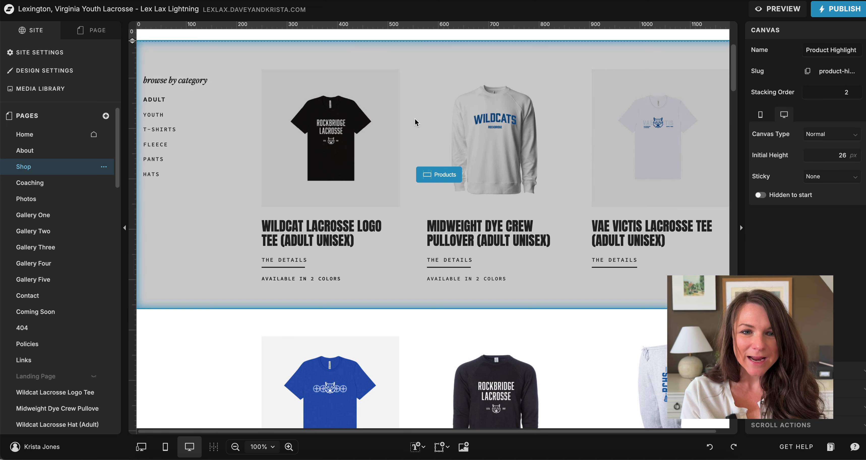
left_click(386, 133)
left_click(350, 149)
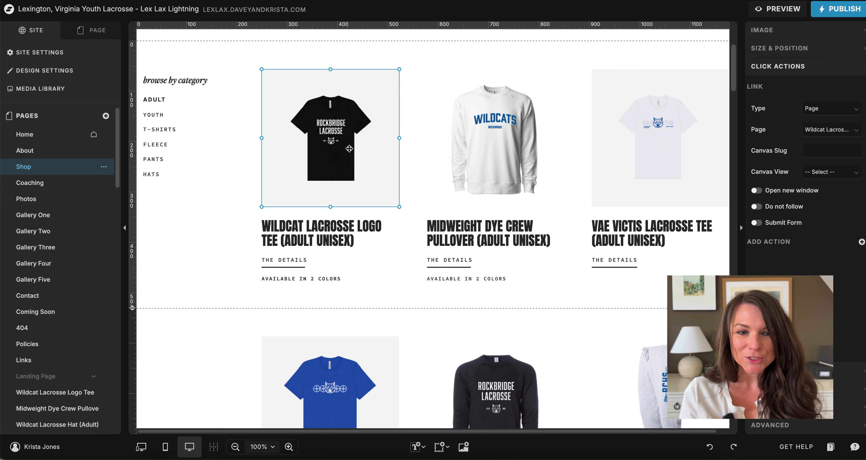
left_click_drag(244, 130, 320, 286)
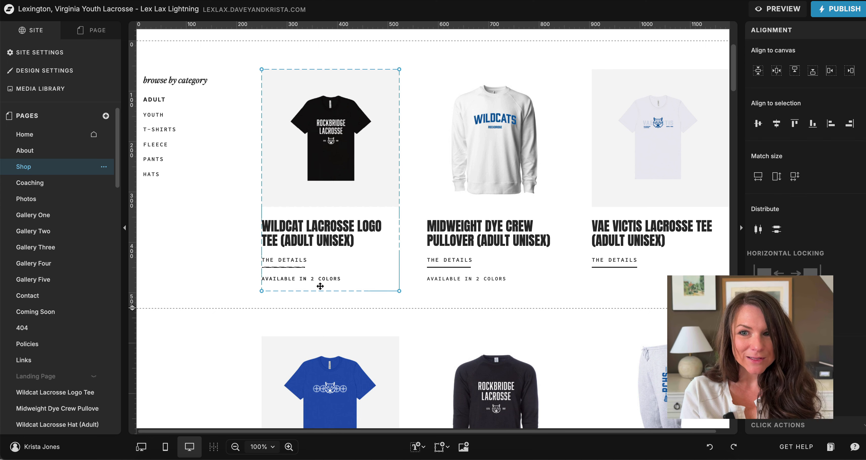
left_click(770, 426)
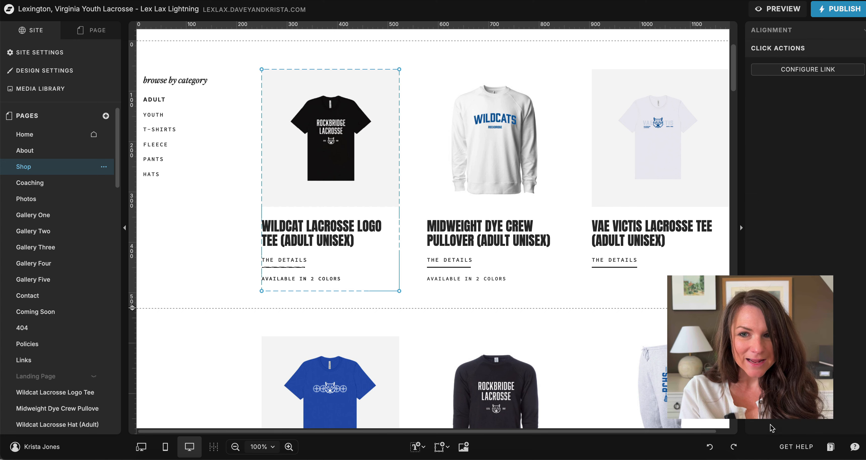
left_click(808, 70)
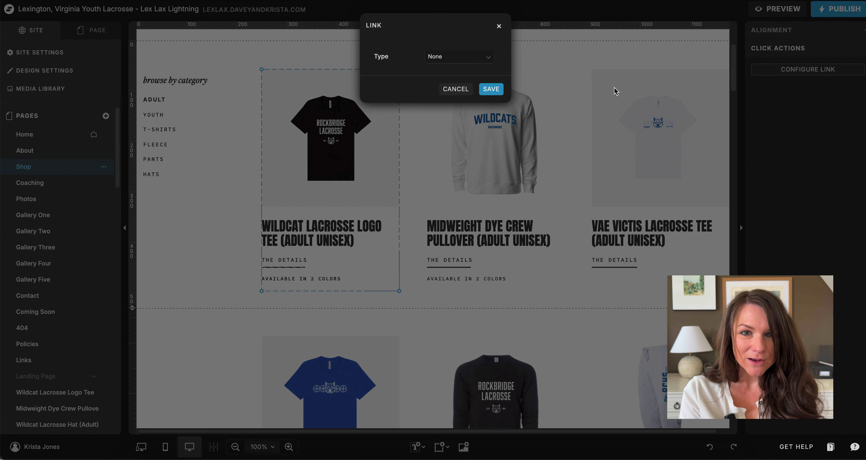
left_click(486, 65)
left_click(470, 84)
left_click(310, 169)
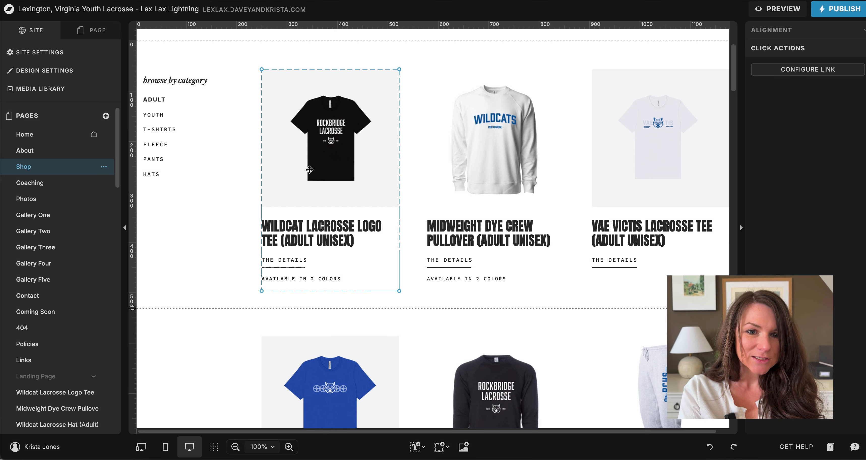
Step: Recheck the tee image's link target, then select the YOUTH category text to see its link
left_click(365, 150)
left_click(833, 146)
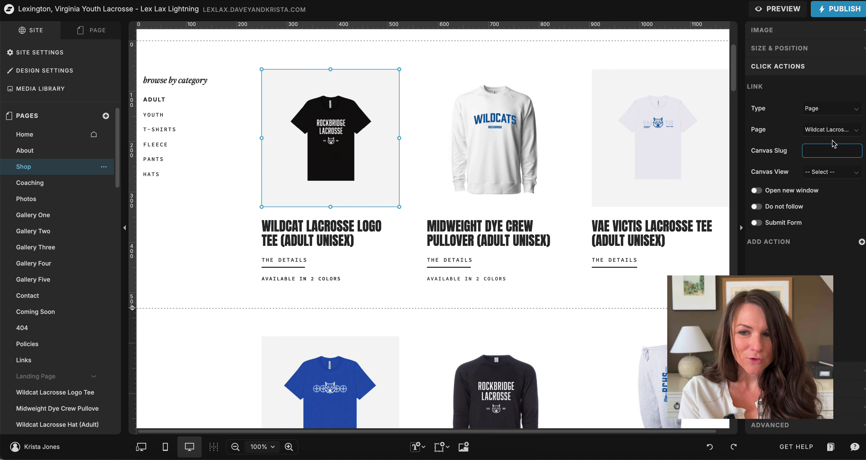
left_click(831, 130)
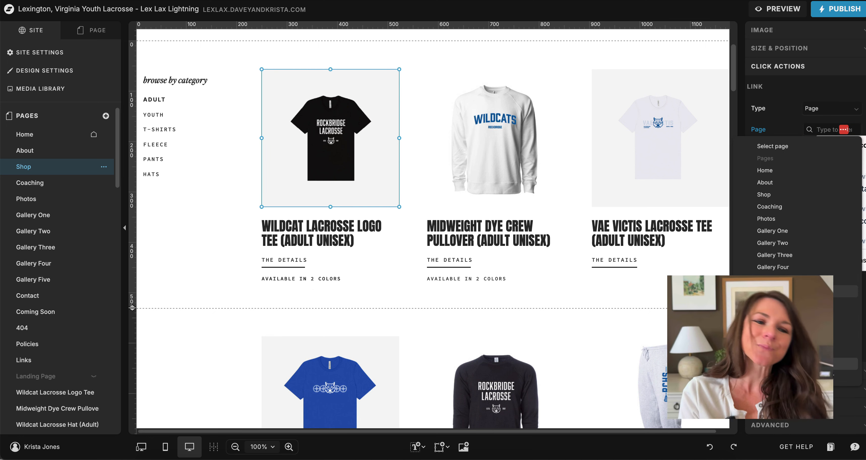
left_click(217, 212)
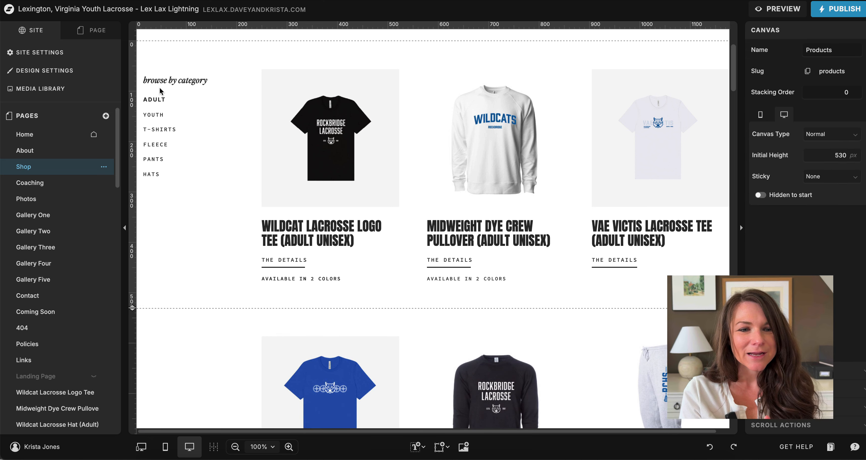
left_click(157, 116)
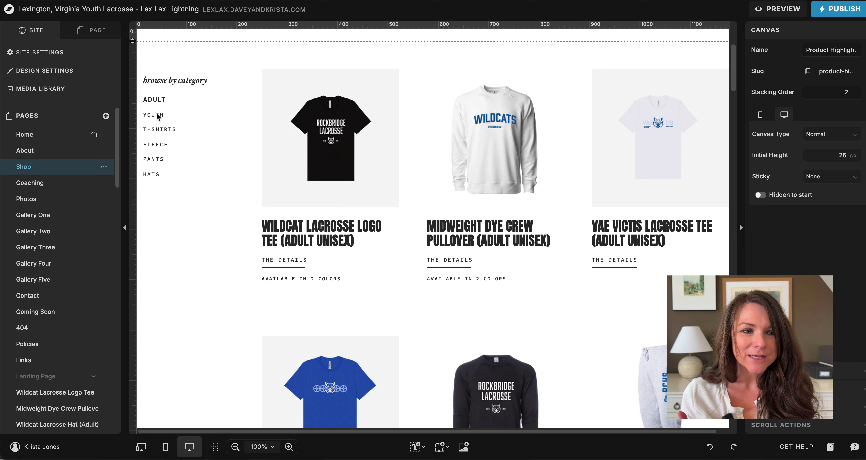
left_click(157, 115)
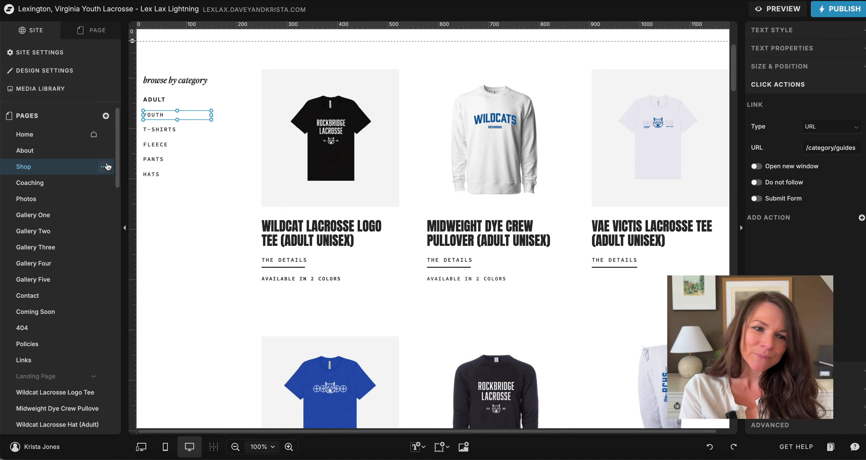
Step: Duplicate Shop in the Pages list and rename the copy to 'Shop Youth'
left_click(103, 167)
left_click(115, 193)
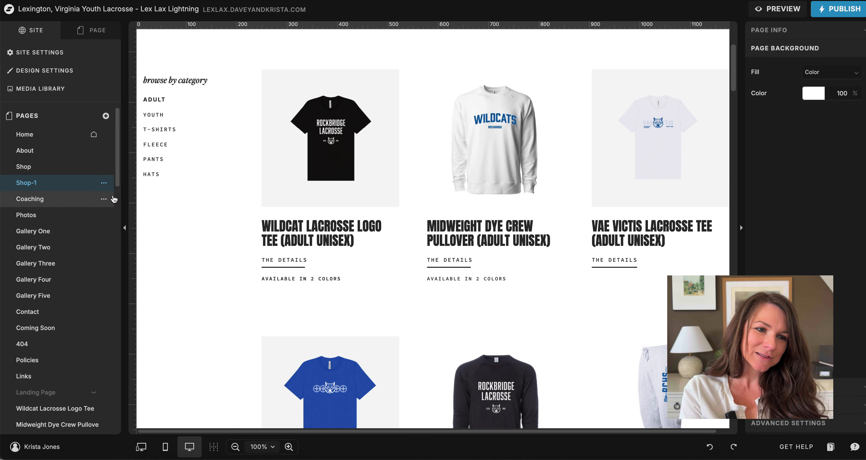
left_click(104, 182)
left_click(114, 198)
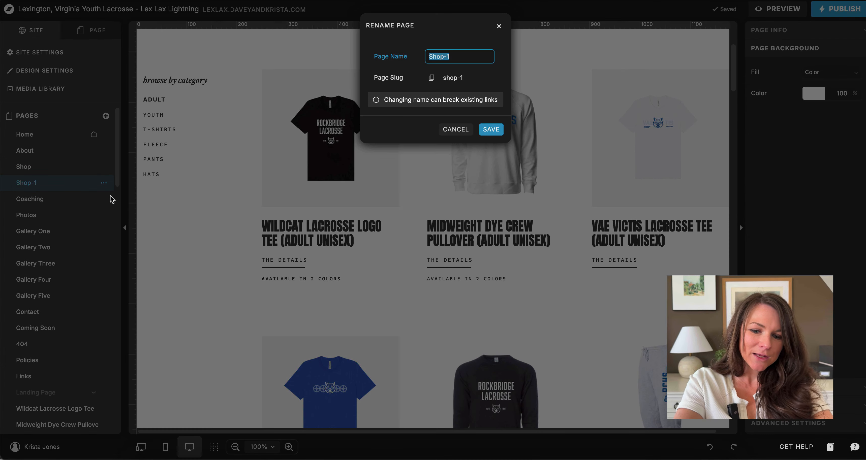
type("Shop Youth")
key("Return")
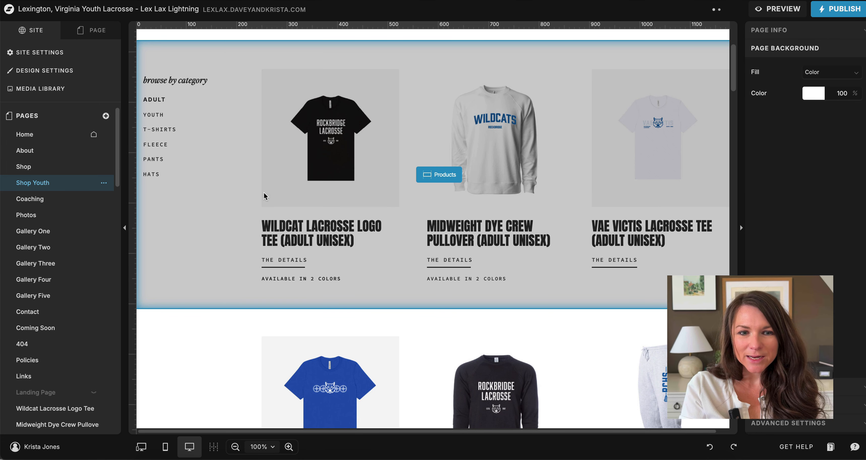
left_click(264, 195)
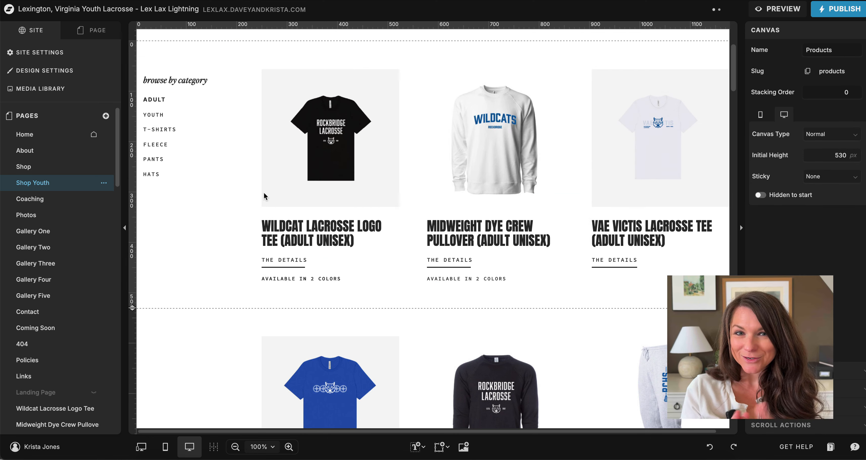
Step: Delete the Products and Guides sections from the Shop Youth page
left_click(305, 158)
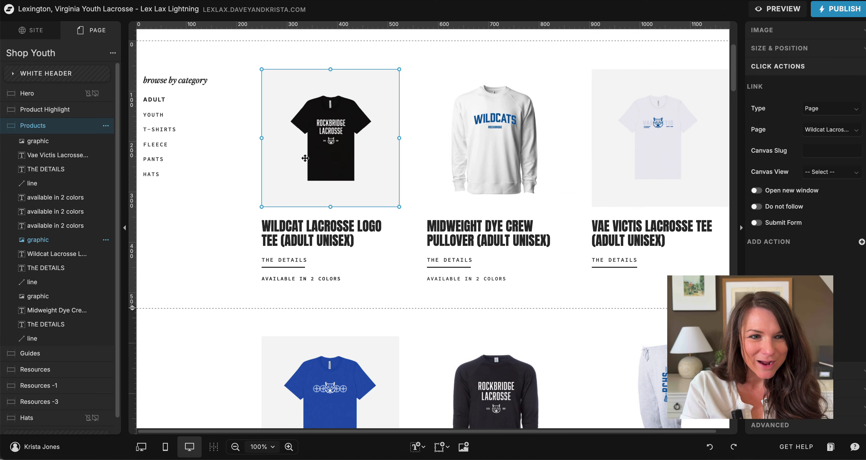
left_click(106, 125)
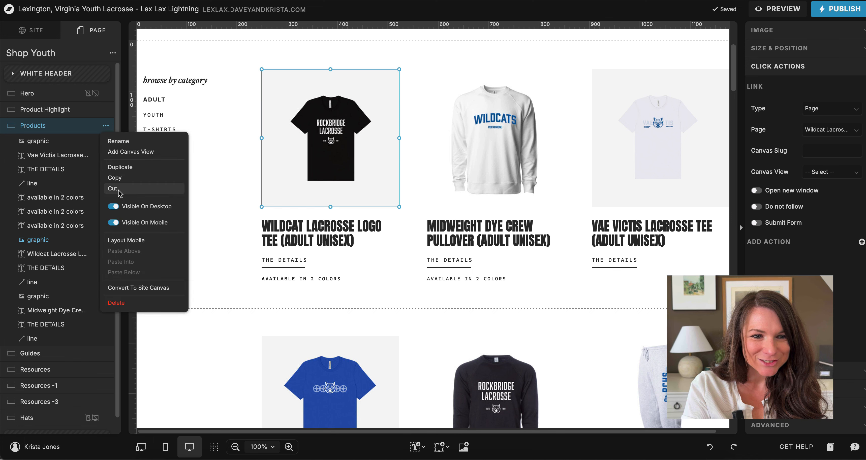
left_click(116, 303)
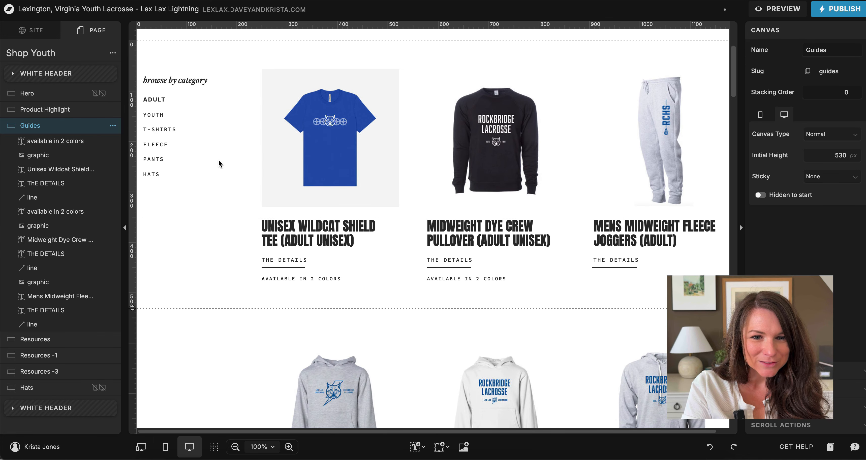
left_click(112, 125)
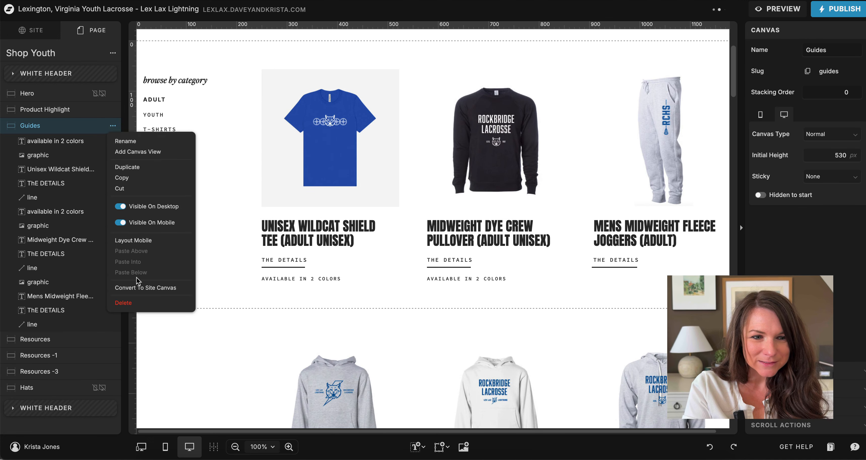
left_click(134, 308)
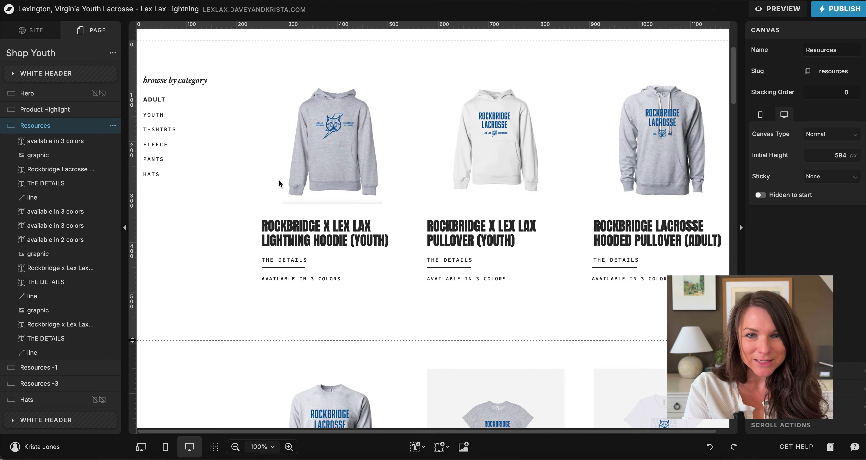
Step: Remove the faded adult unisex tee product and delete the Resources -3 section
scroll(279, 180, "down", 5)
scroll(279, 182, "down", 3)
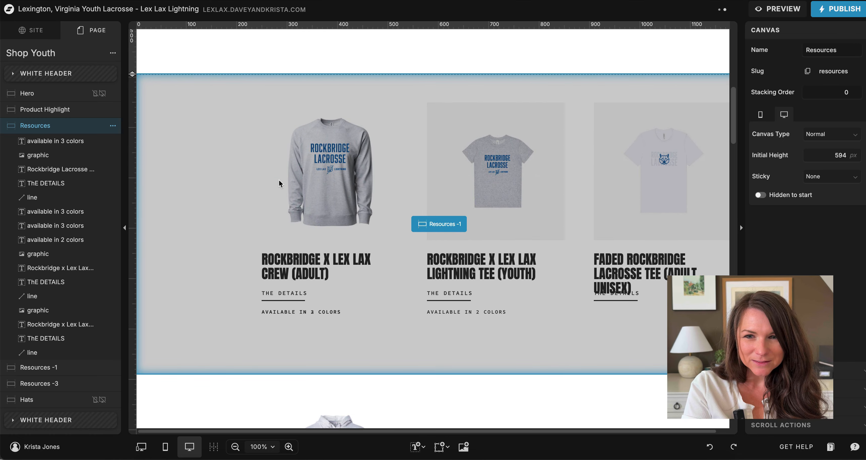
scroll(279, 180, "down", 1)
left_click(645, 304)
left_click_drag(644, 304, 621, 157)
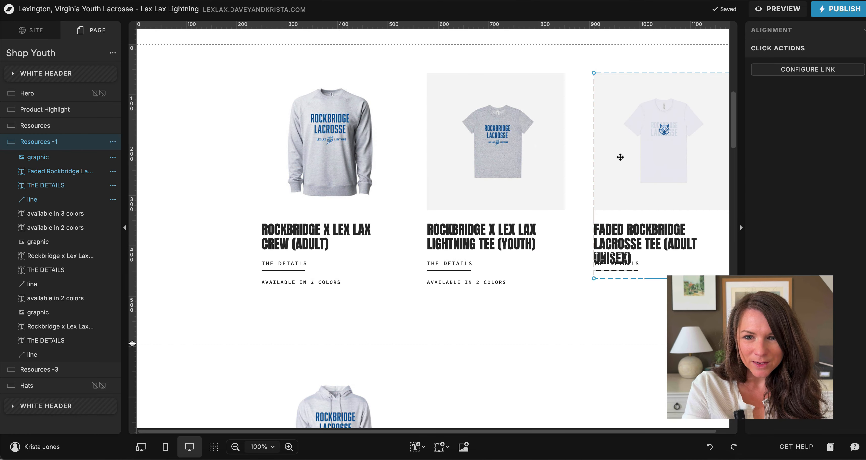
key("Delete")
scroll(620, 155, "down", 6)
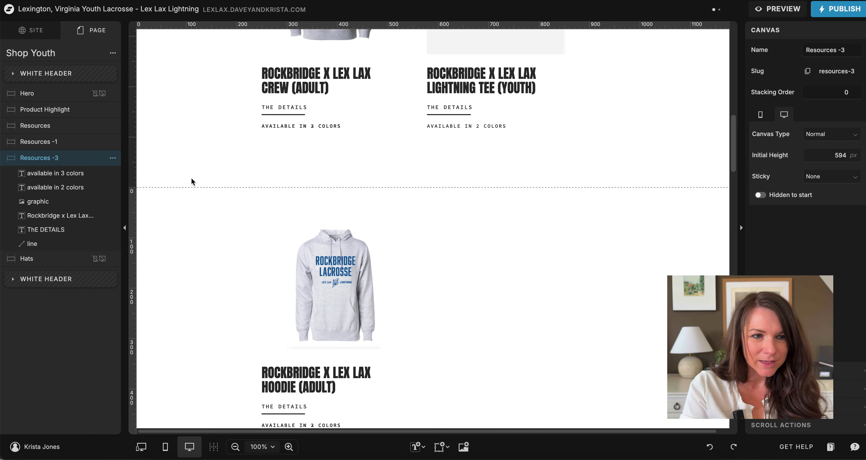
left_click(113, 158)
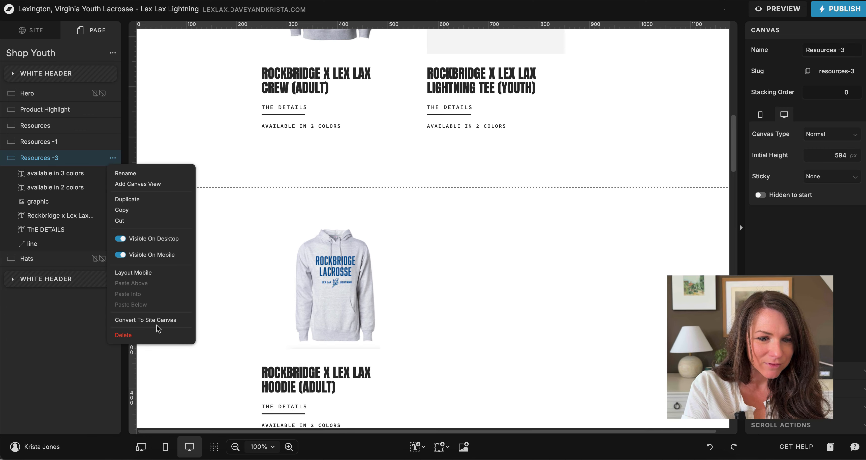
left_click(155, 334)
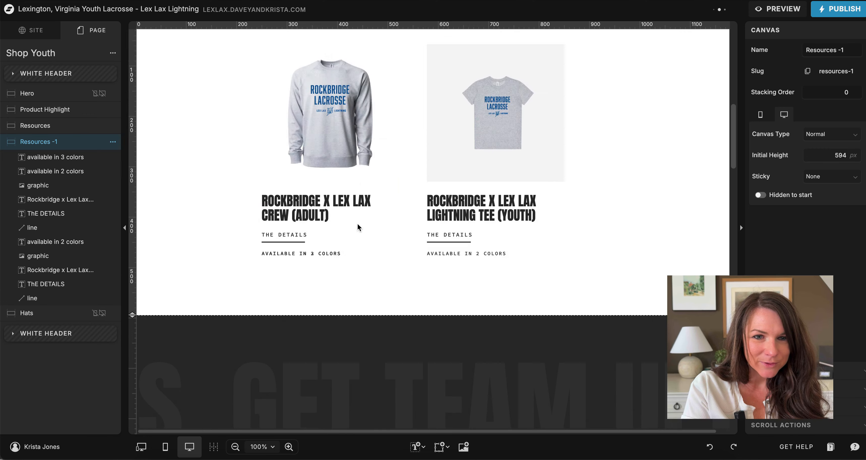
scroll(357, 223, "up", 15)
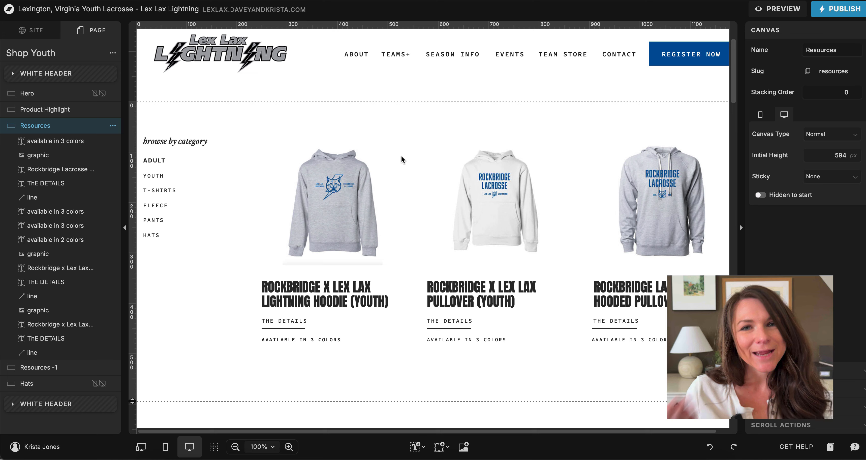
Step: Open the Shop page and select the Youth category text layer
scroll(401, 156, "down", 3)
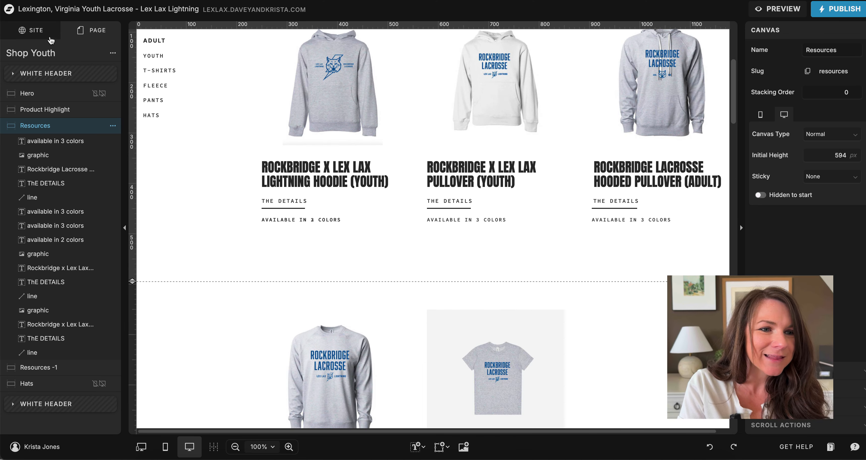
scroll(174, 111, "up", 3)
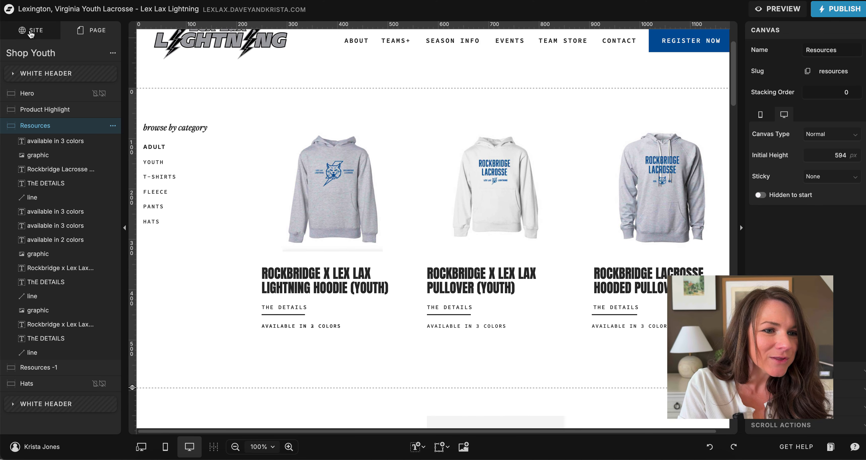
left_click(31, 30)
left_click(23, 167)
left_click(488, 220)
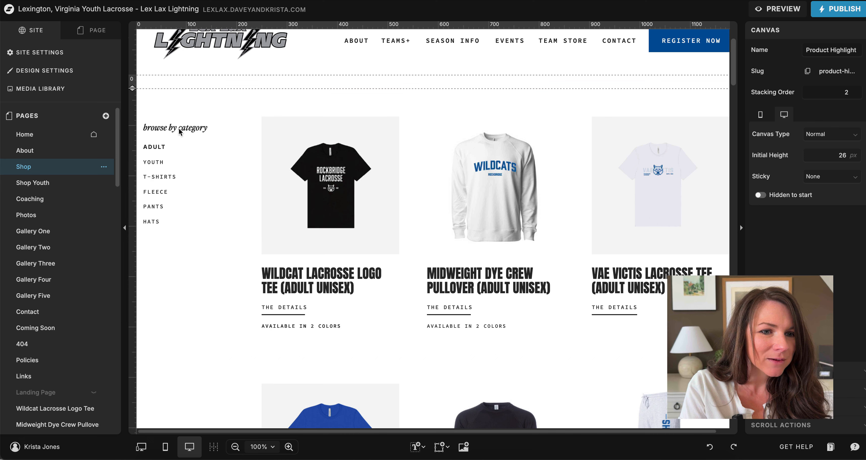
left_click(102, 27)
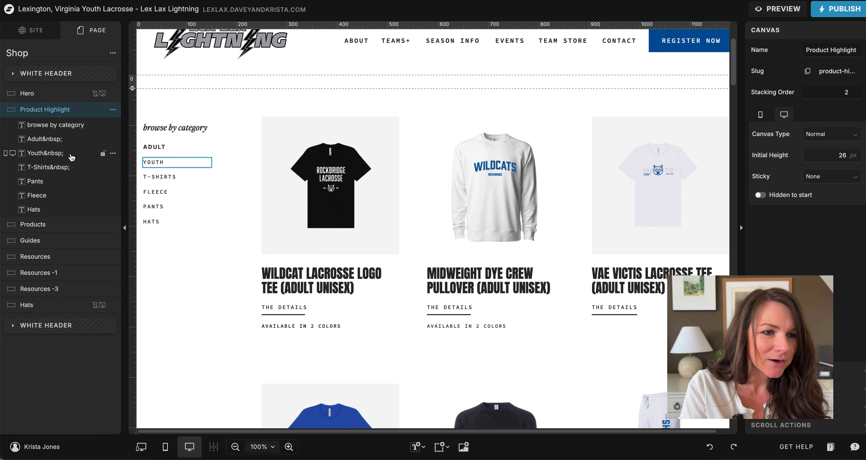
left_click(51, 155)
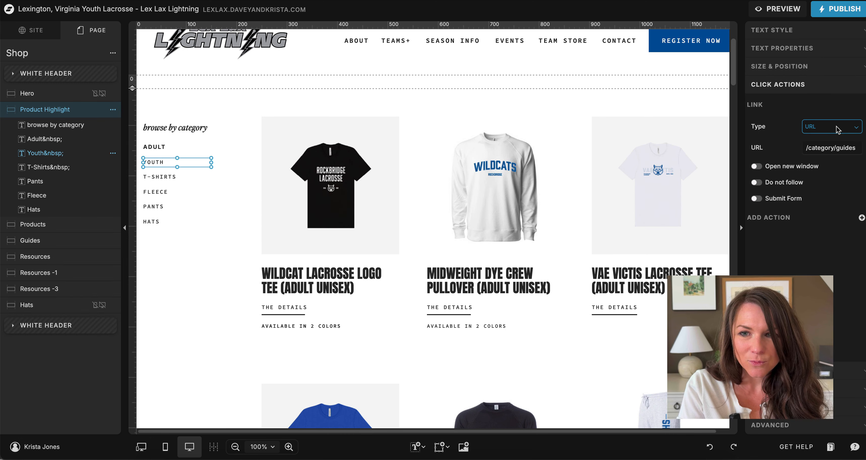
Step: Set the Youth text's click action to link to the Shop Youth page
left_click(814, 127)
left_click(822, 155)
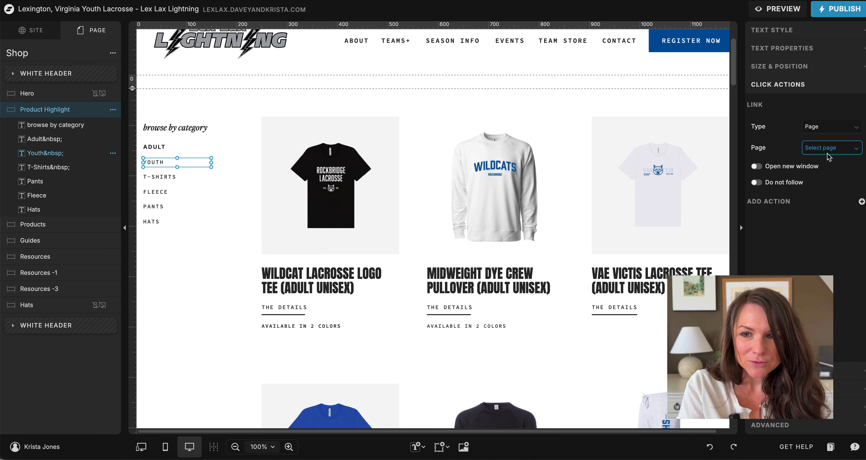
left_click(829, 151)
left_click(774, 226)
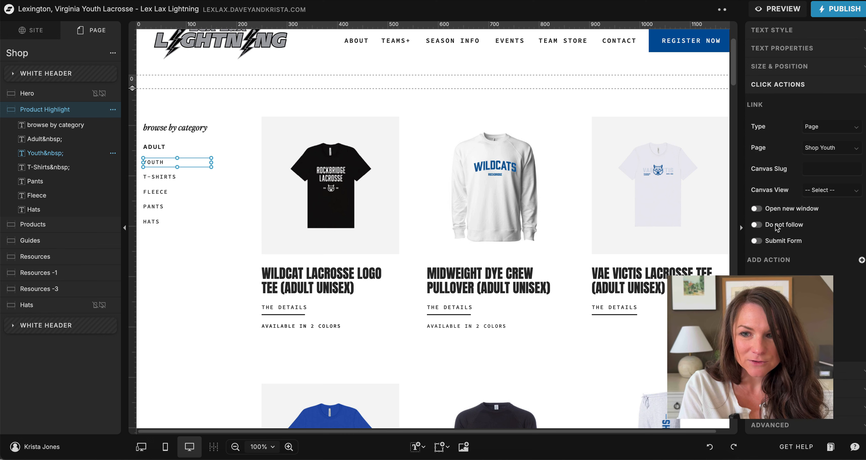
left_click(716, 118)
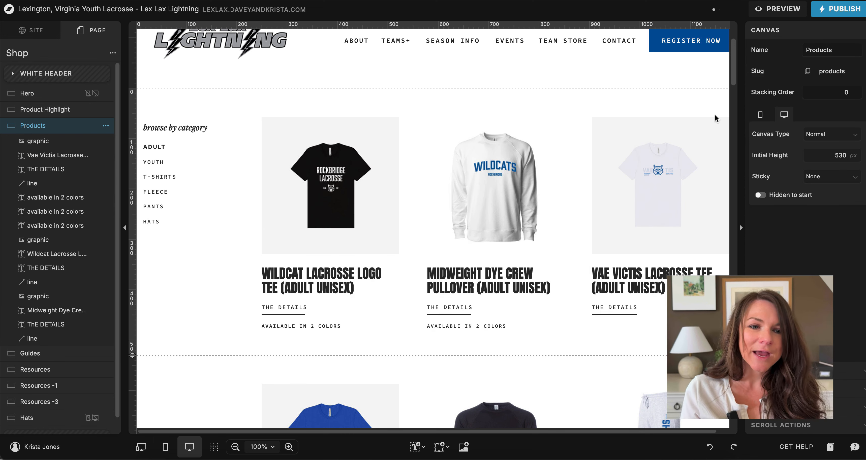